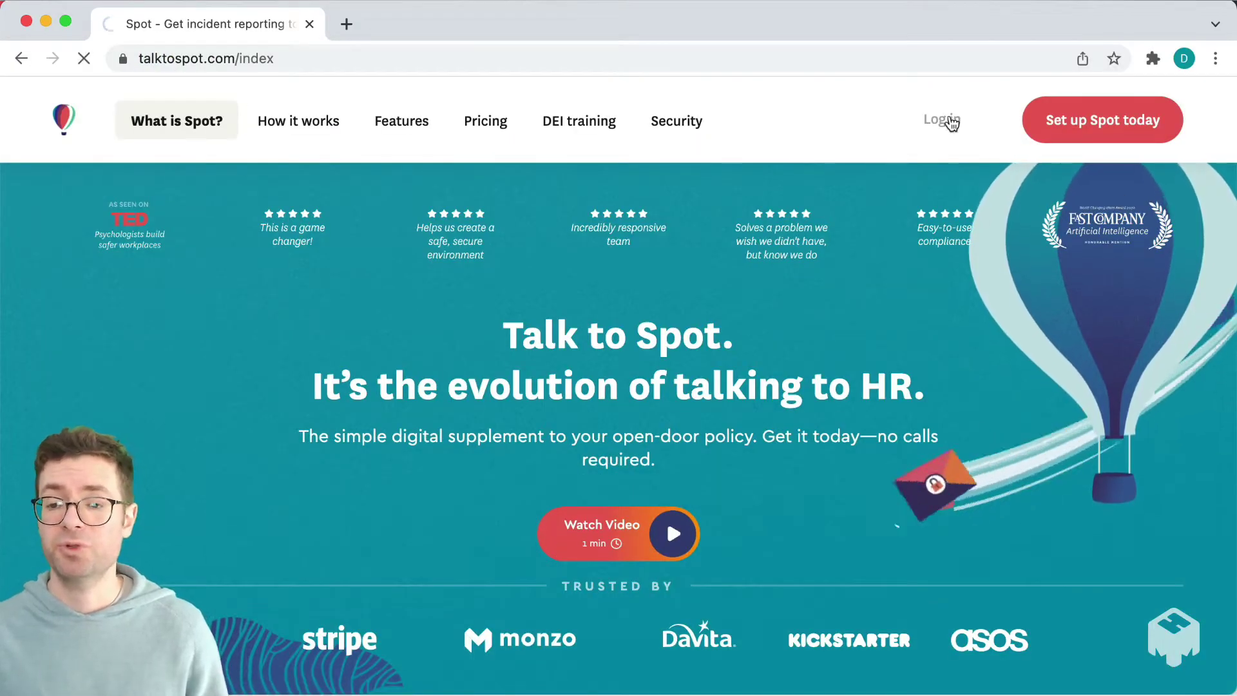
# Log in to the Spot admin and open the Customizations page for Case Management.
pyautogui.click(950, 121)
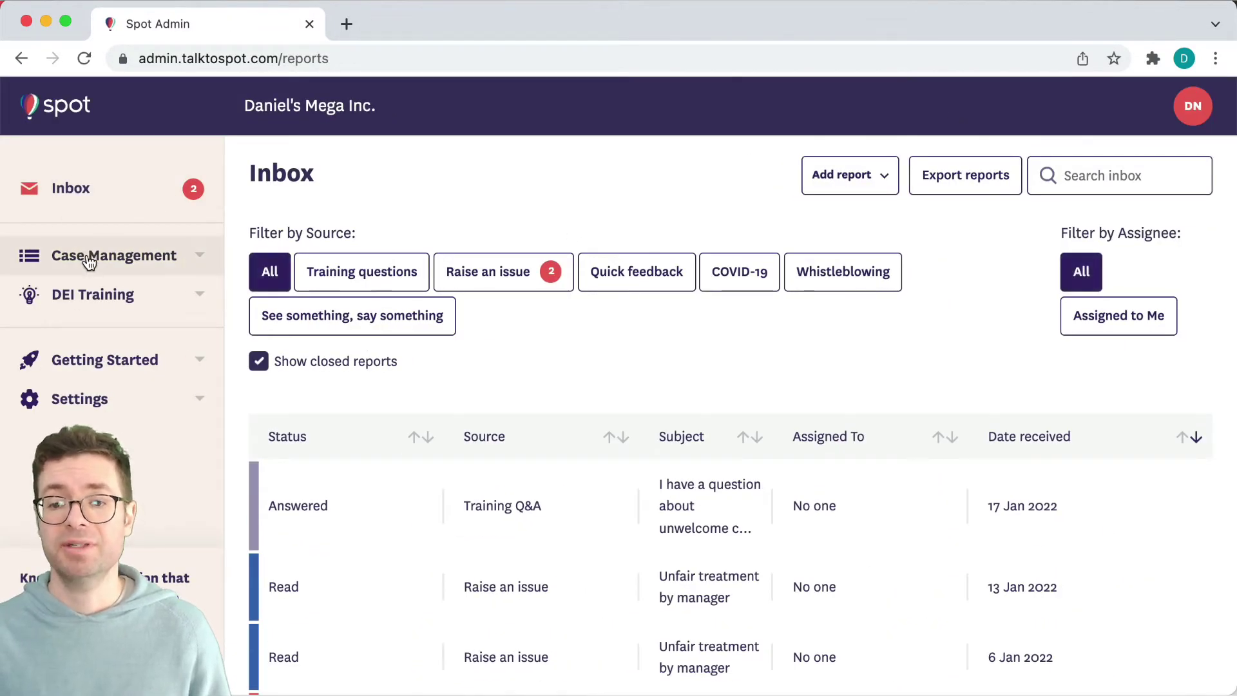
pyautogui.click(88, 258)
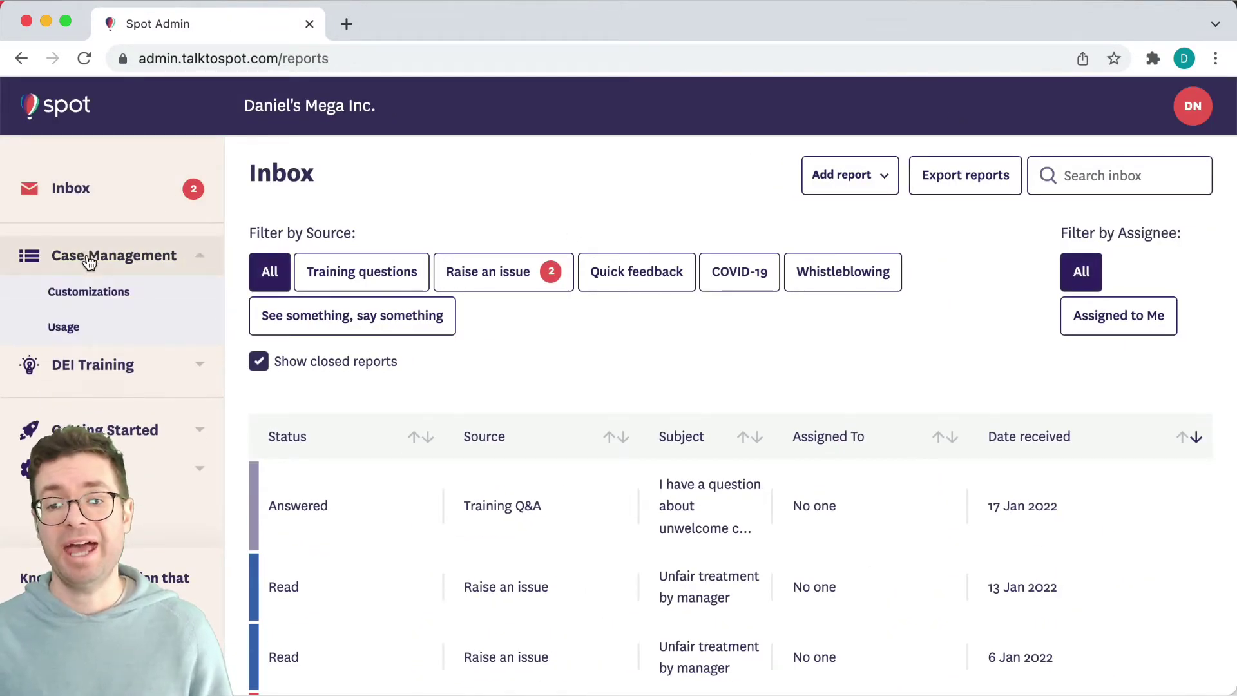
pyautogui.click(94, 298)
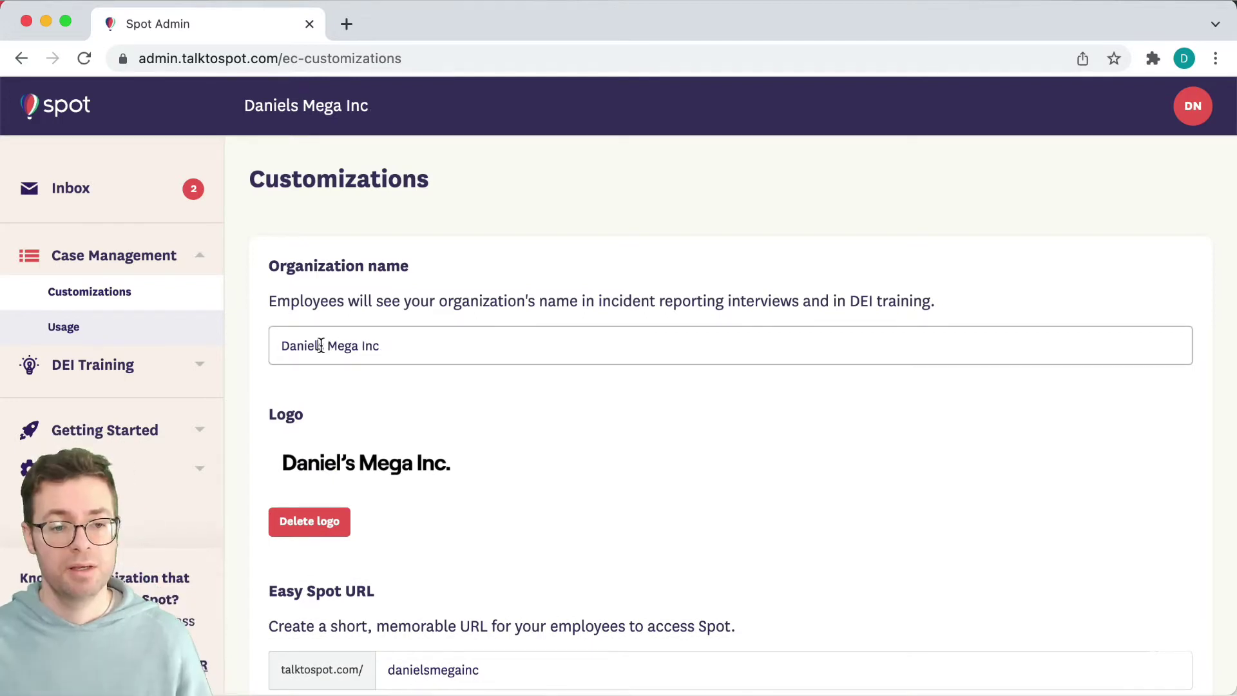
# Correct the organization name to "Daniel's Mega Inc." and save the customization changes.
pyautogui.click(321, 346)
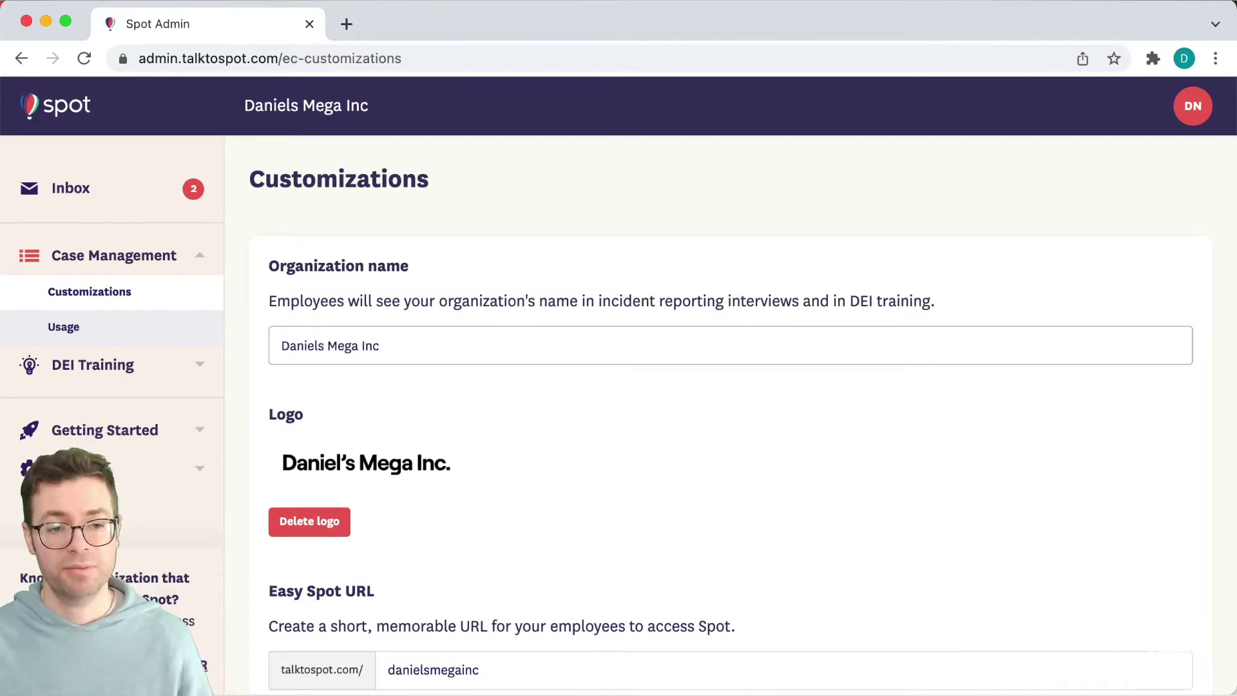
pyautogui.write("'")
pyautogui.press('super+Right')
pyautogui.write('.')
pyautogui.scroll(-20, 442, 387)
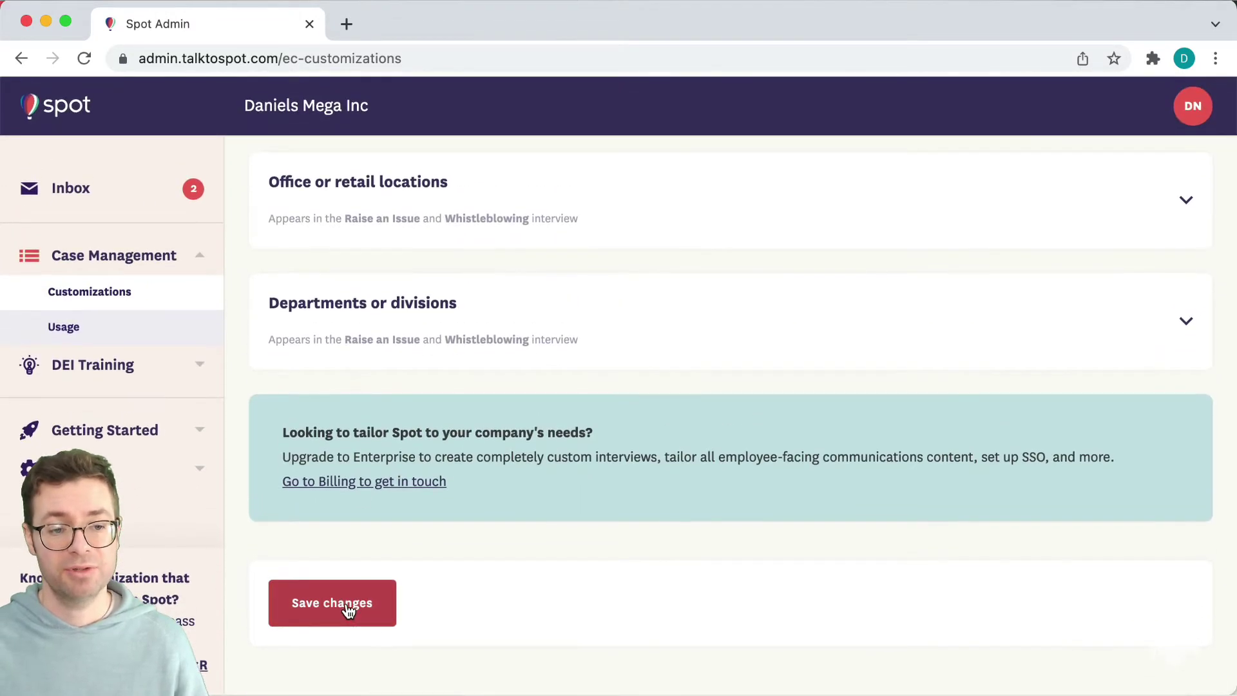
pyautogui.click(348, 610)
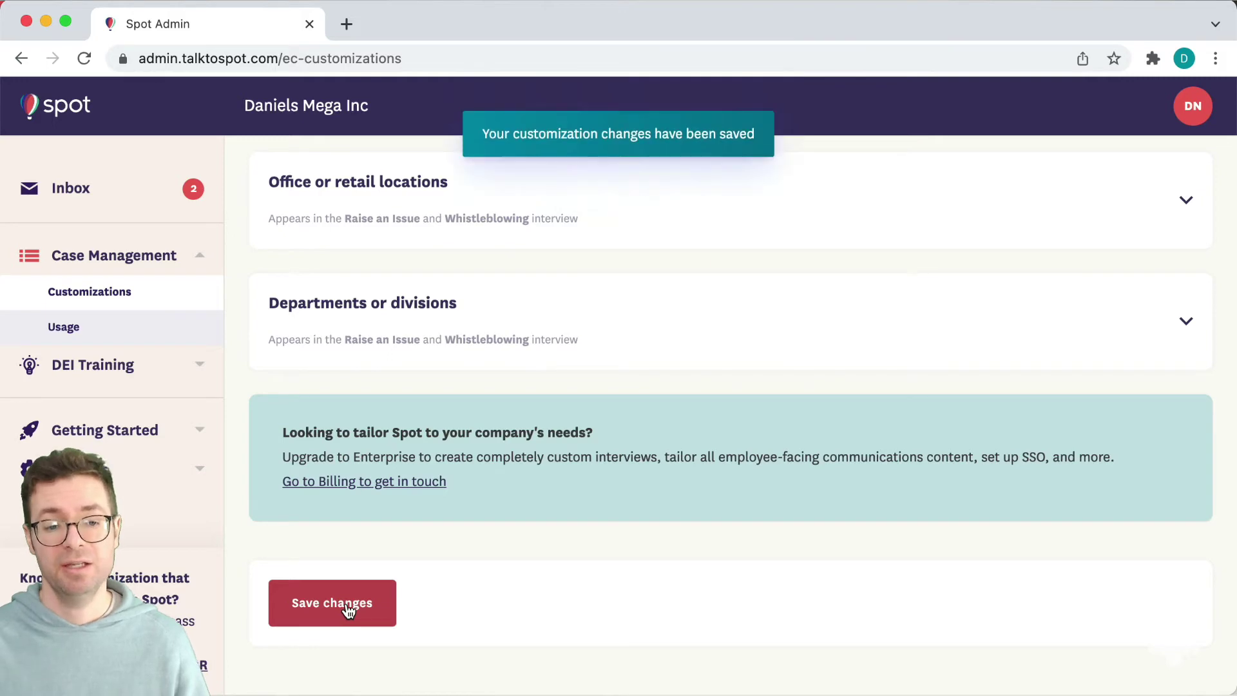
pyautogui.scroll(20, 423, 379)
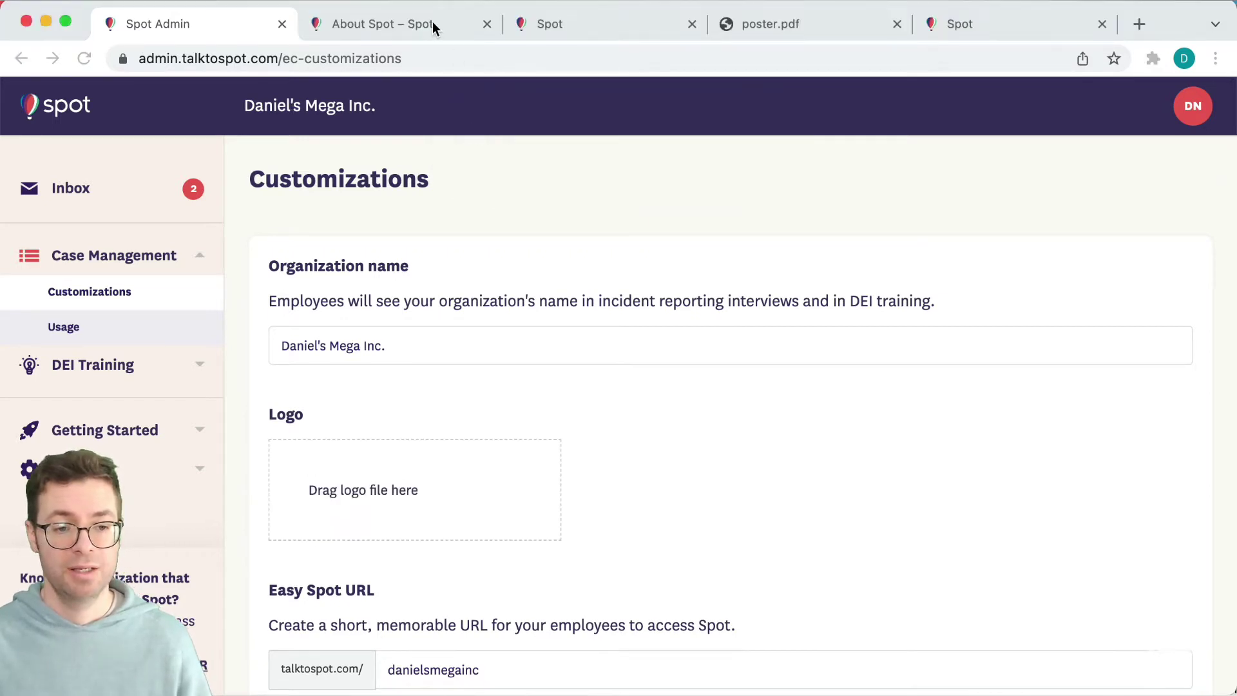
# Examine how the company logo is used on the employee welcome page, poster.pdf and the training registration page.
pyautogui.click(434, 24)
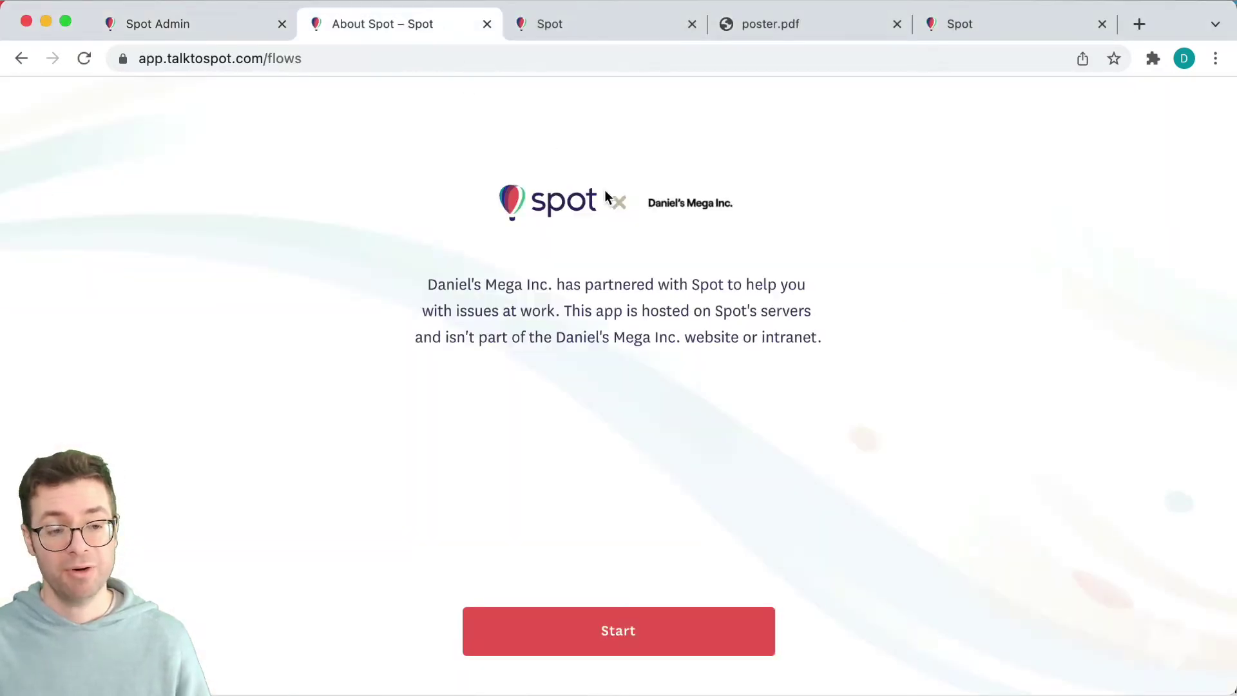
pyautogui.click(633, 32)
pyautogui.click(824, 24)
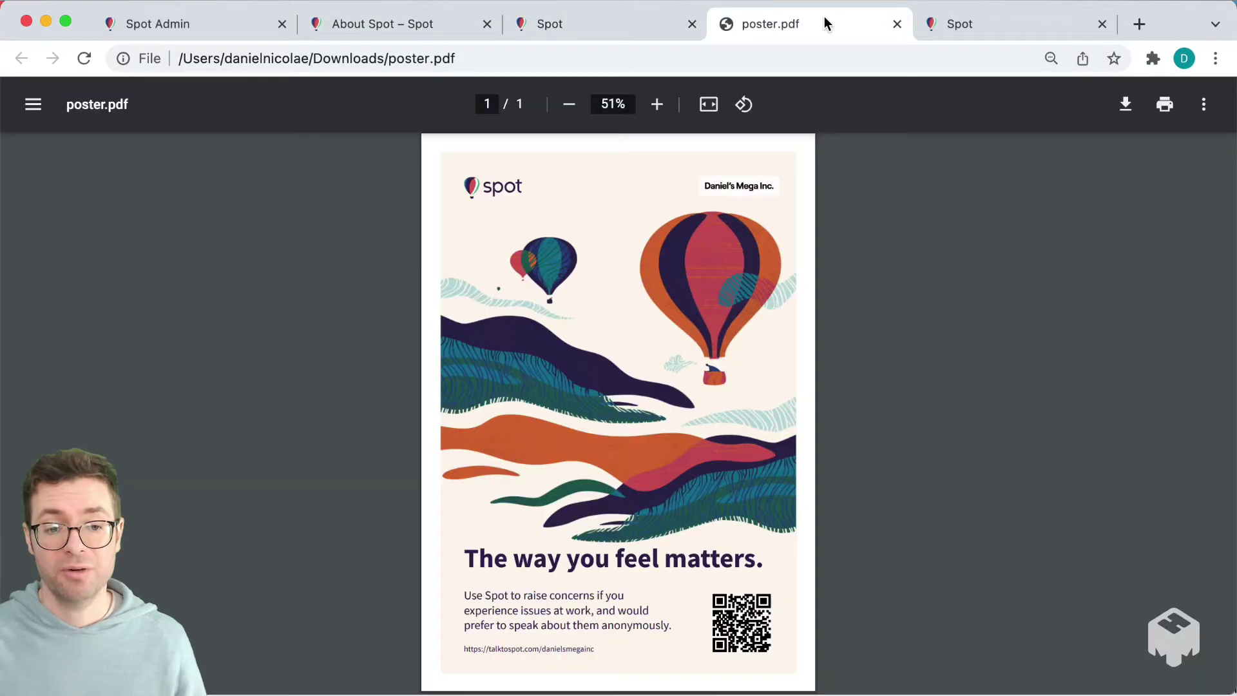
pyautogui.click(961, 30)
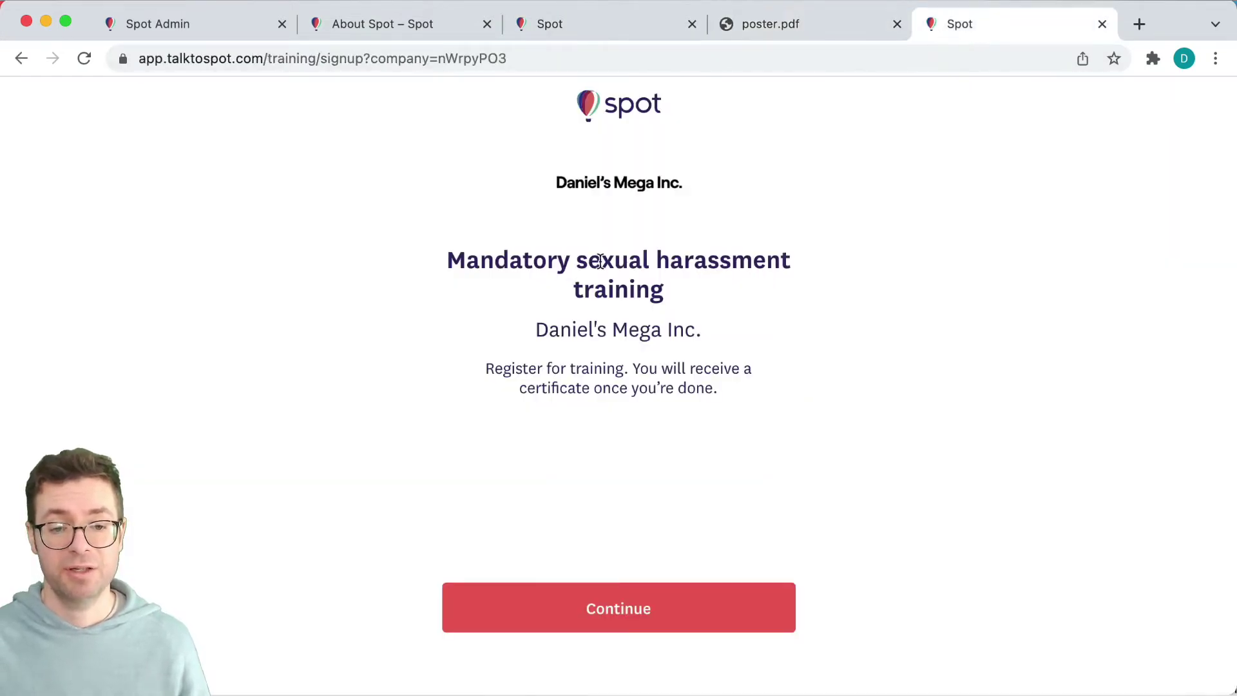
# Upload the Daniel's Mega Inc. logo file on the admin Customizations page and save the changes.
pyautogui.click(221, 26)
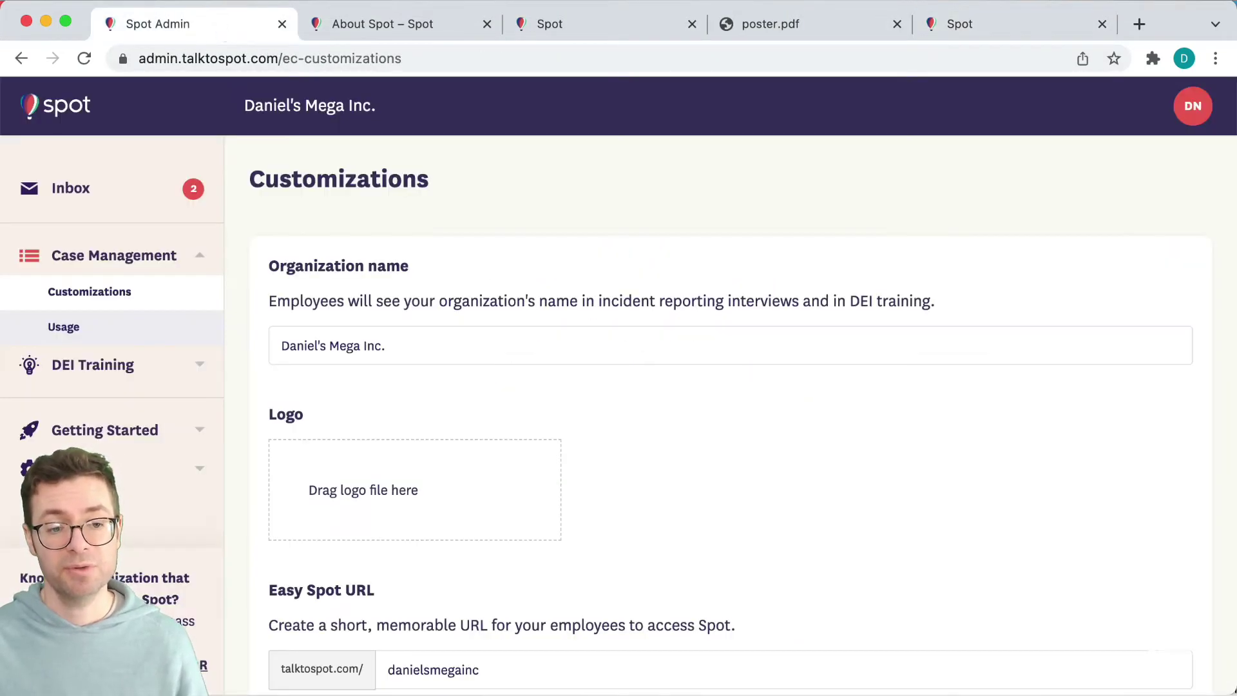
pyautogui.moveTo(799, 483); pyautogui.dragTo(522, 497)
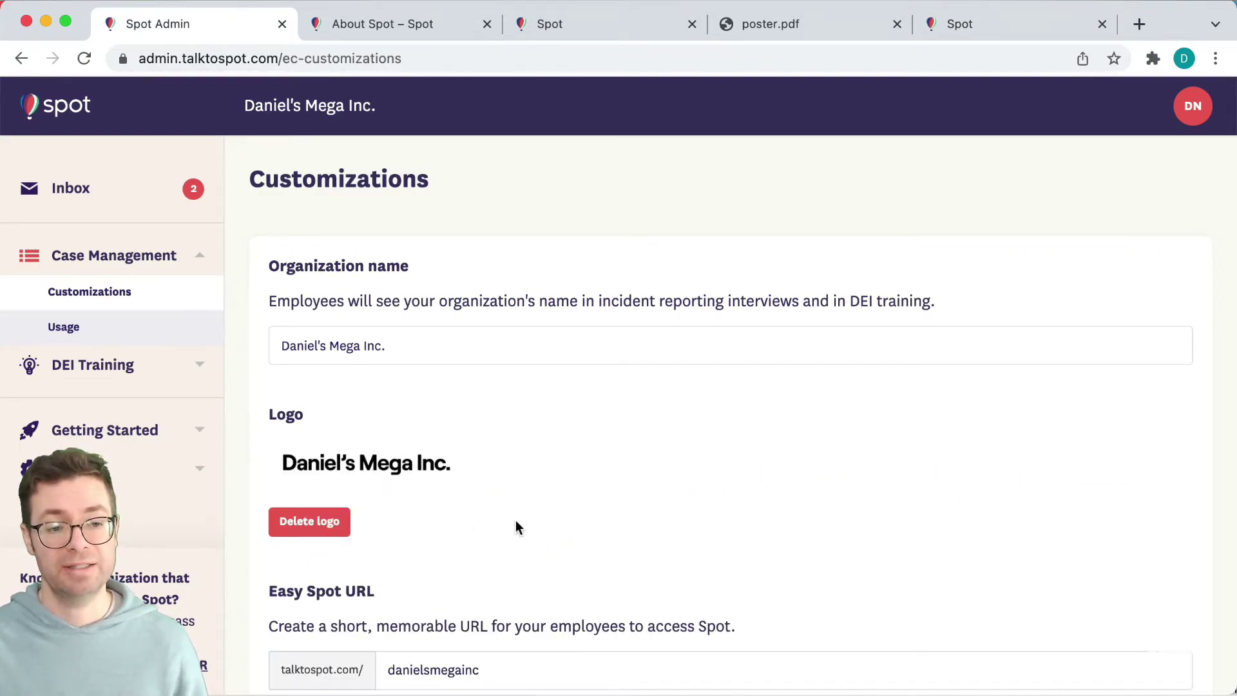
pyautogui.scroll(-10, 339, 538)
pyautogui.scroll(-10, 339, 541)
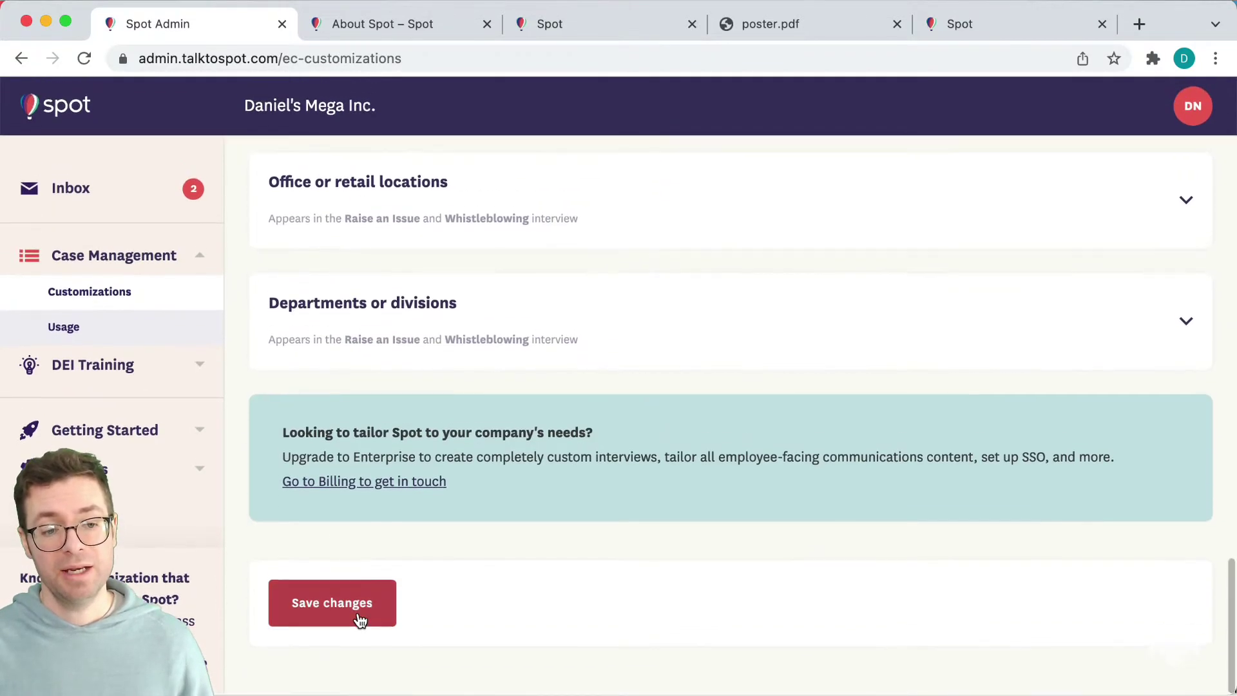
pyautogui.click(348, 605)
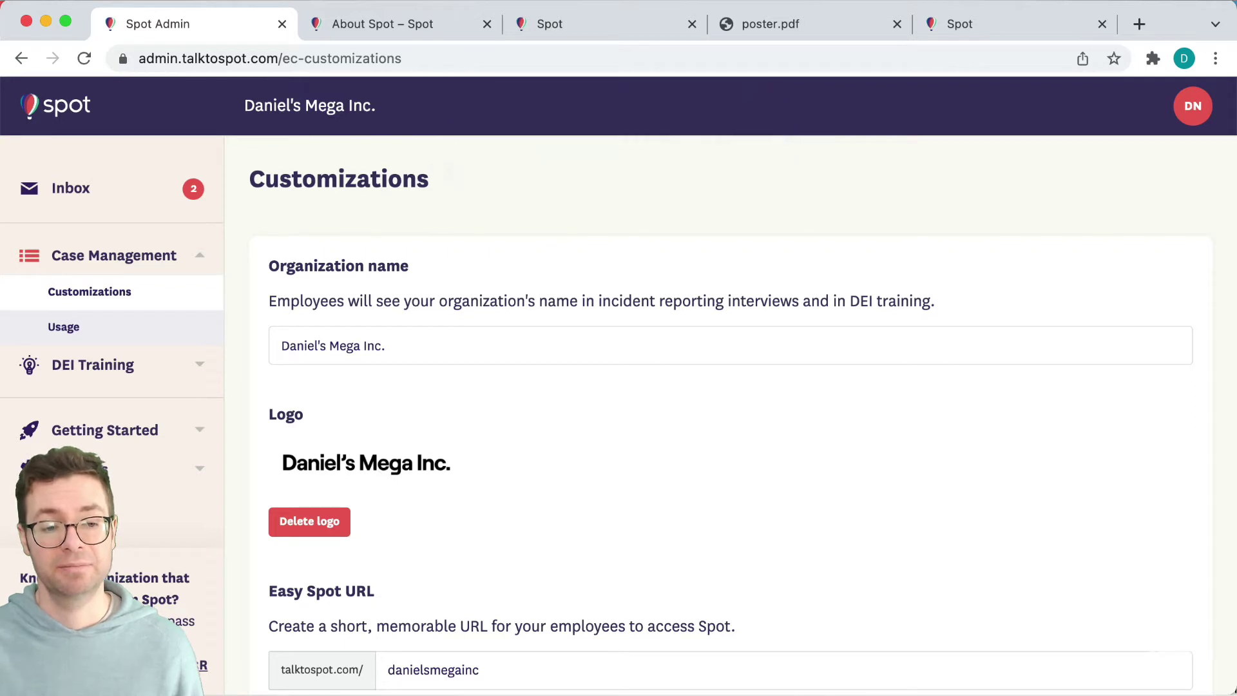
# Set the Easy Spot URL ending to "danielsmegainc" and save the changes.
pyautogui.scroll(-2, 466, 493)
pyautogui.click(411, 551)
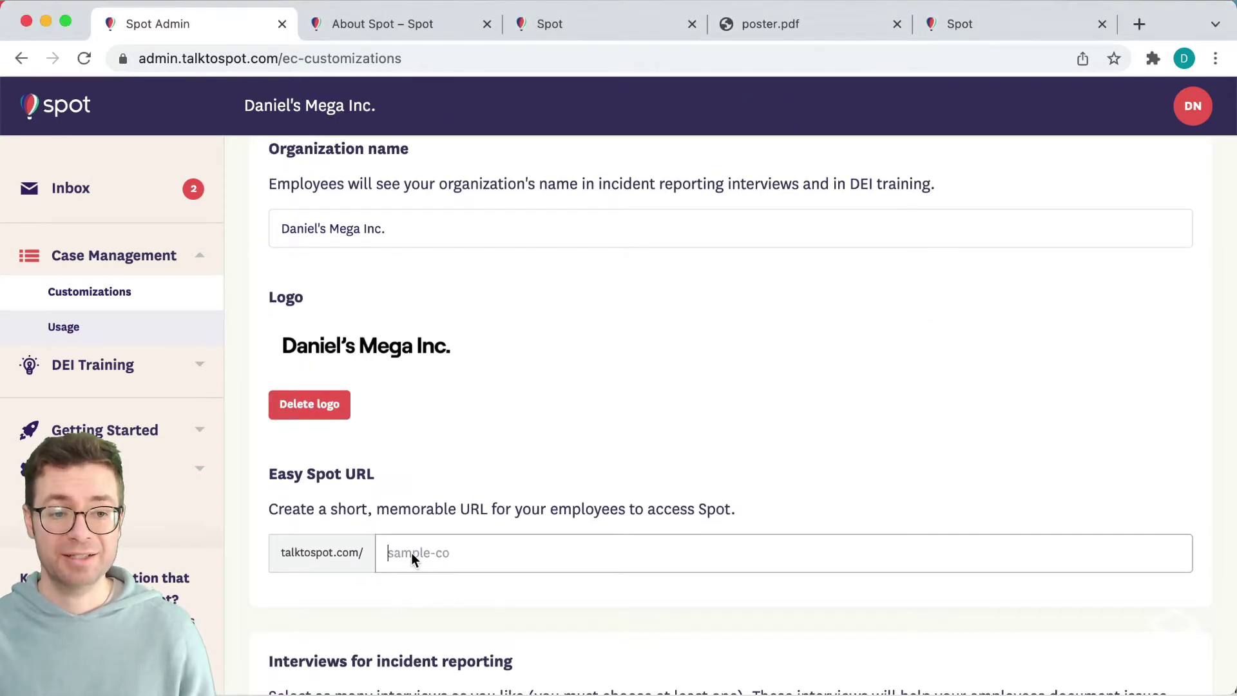
pyautogui.write('danielsmegainc')
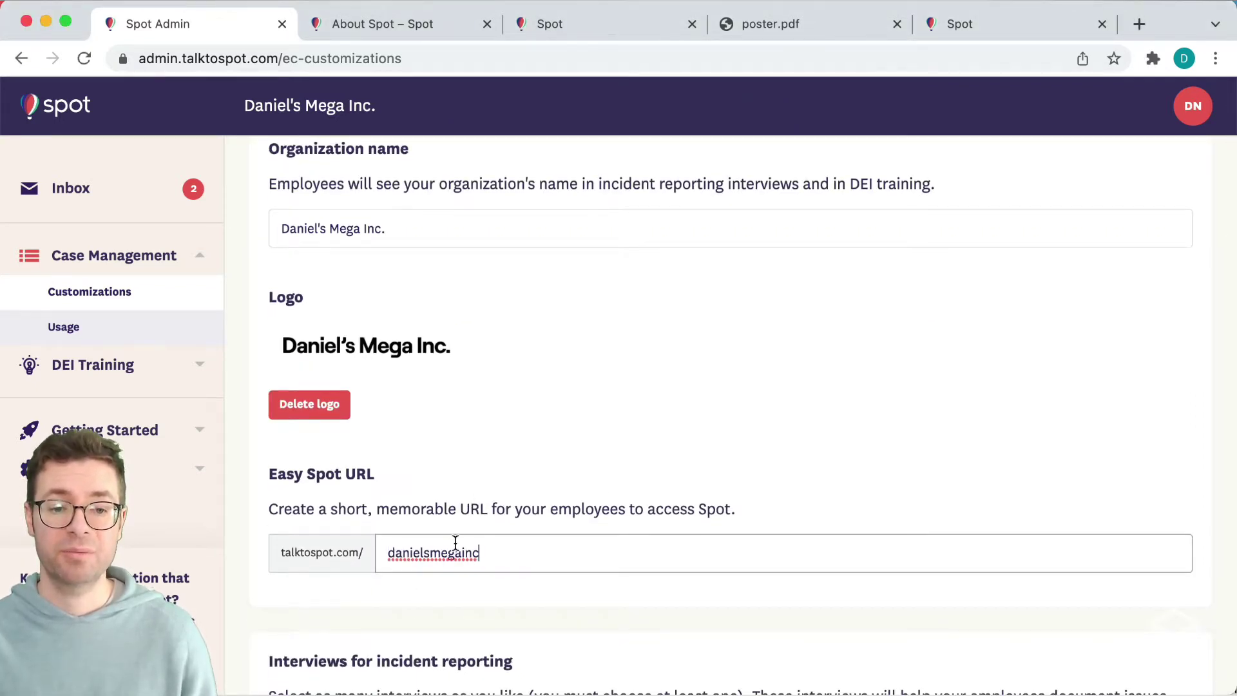
pyautogui.scroll(-10, 454, 543)
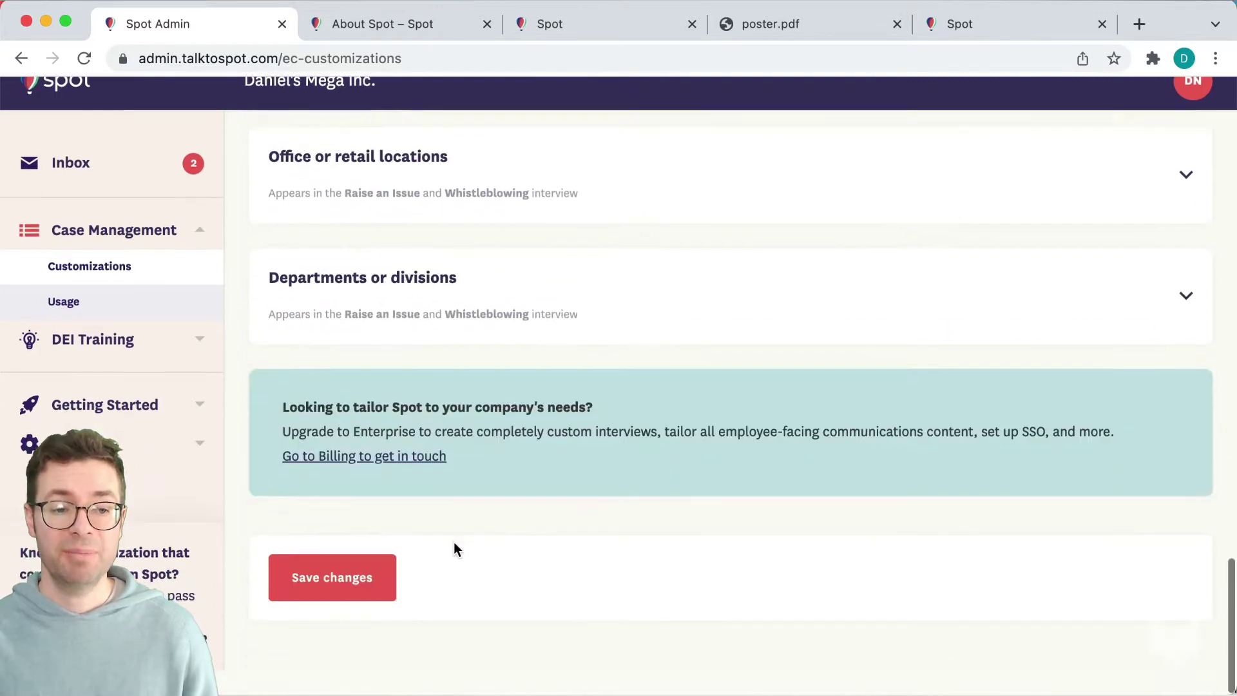
pyautogui.click(350, 596)
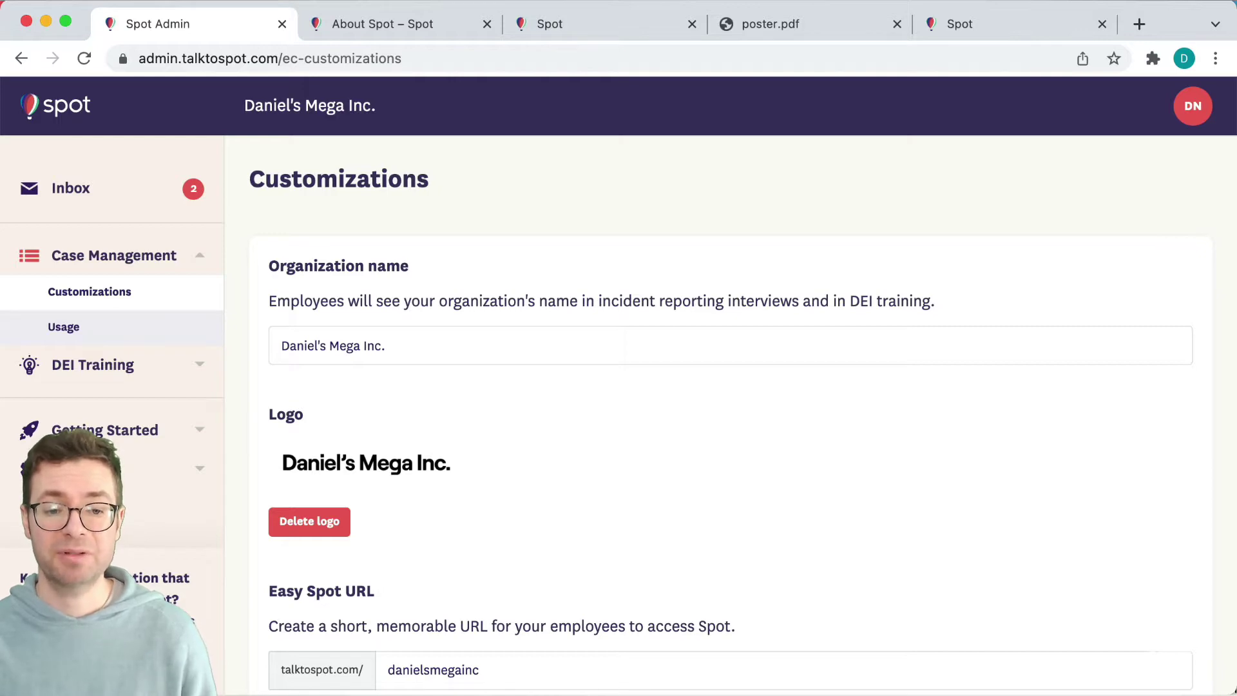
# Disable the Surface COVID Concerns, Whistleblowing, and See Something, Say Something interviews for incident reporting.
pyautogui.scroll(-10, 522, 604)
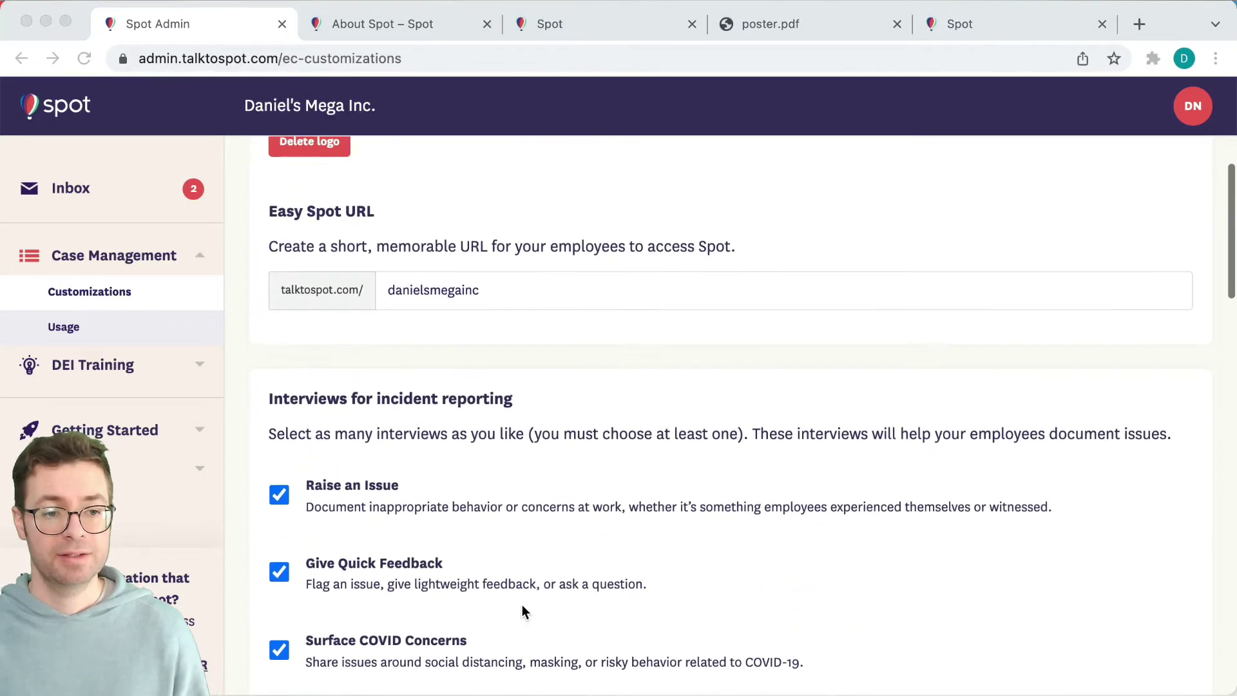
pyautogui.scroll(-1, 522, 605)
pyautogui.scroll(1, 522, 605)
pyautogui.scroll(-1, 522, 604)
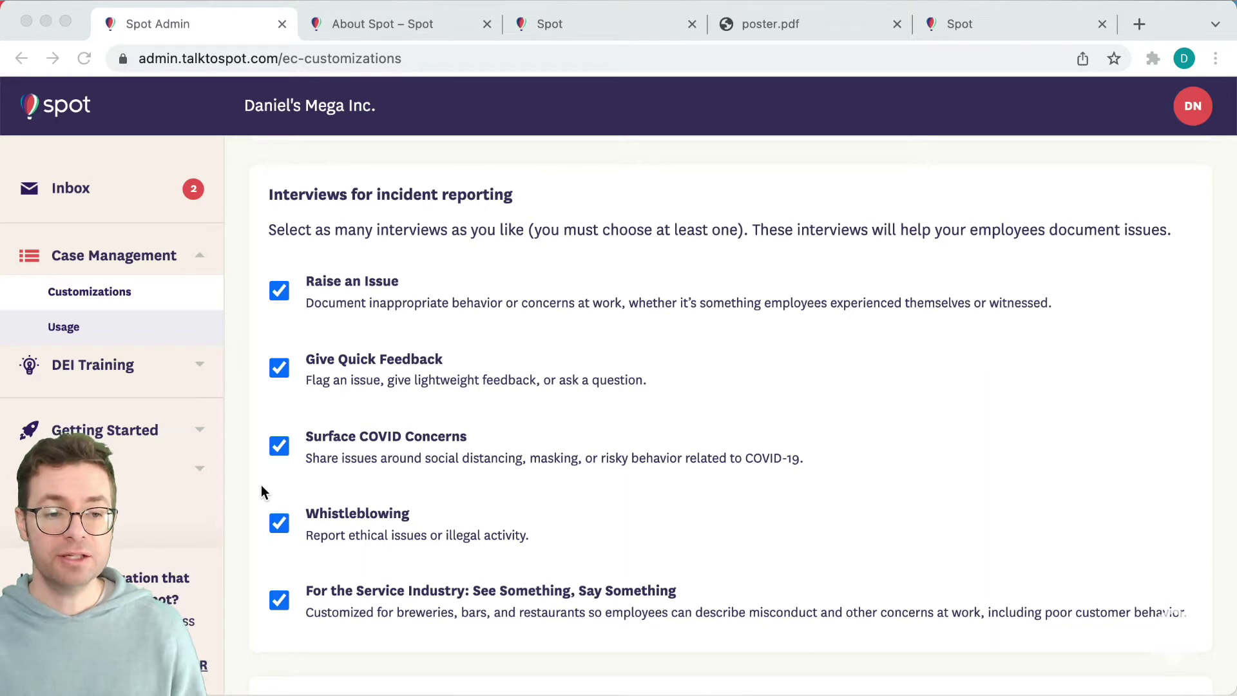
pyautogui.click(281, 445)
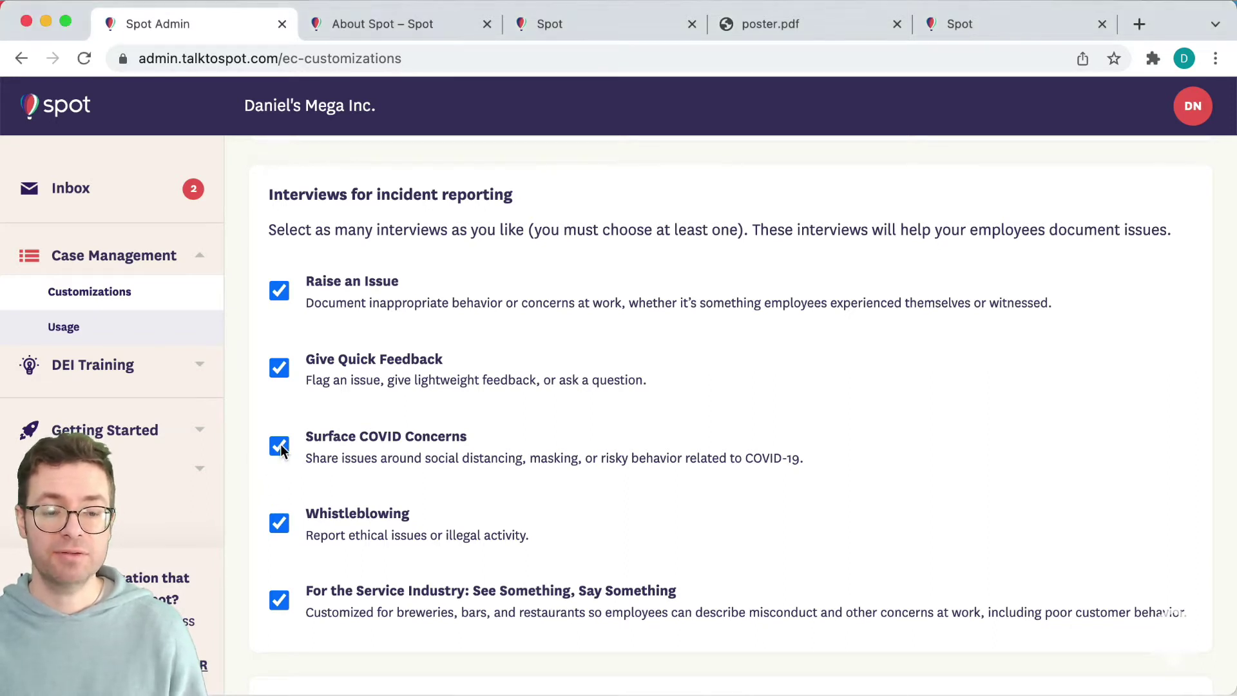
pyautogui.click(273, 450)
pyautogui.click(278, 522)
pyautogui.click(279, 605)
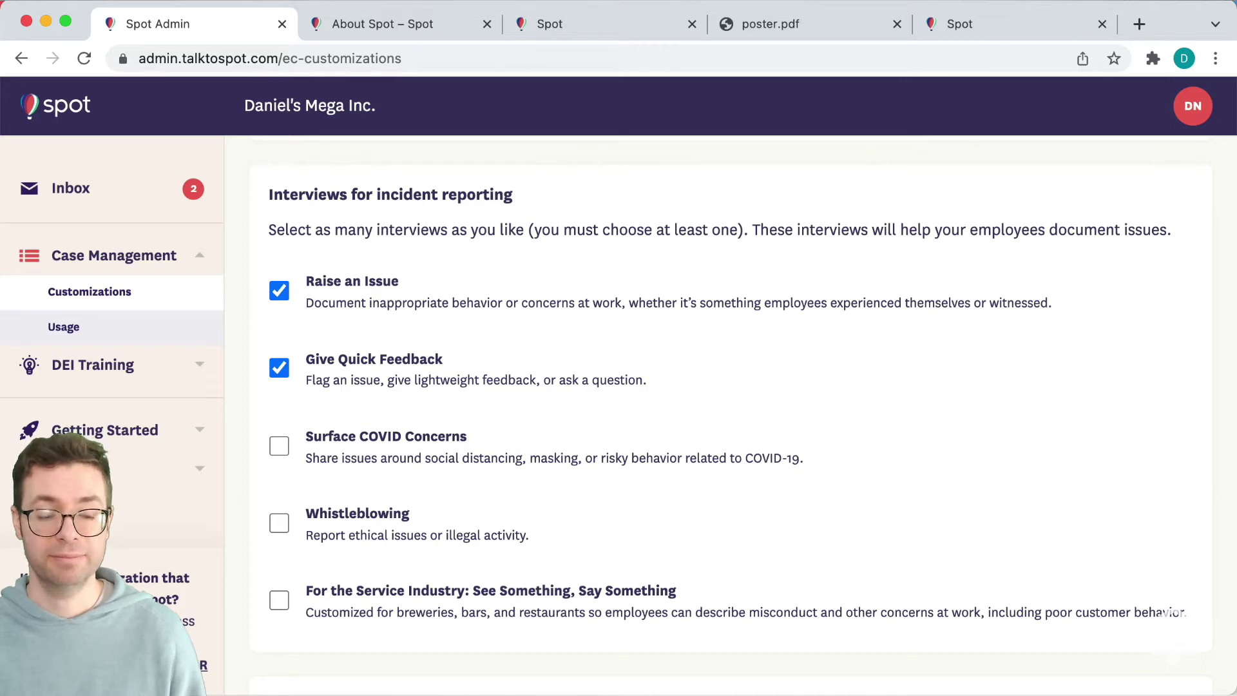
# Set the Give Quick Feedback description to "Submit questions and feedback for Daniel's Mega Inc. leadership to answer or address each week at our All Hands.".
pyautogui.press('super+grave')
pyautogui.scroll(-3, 636, 351)
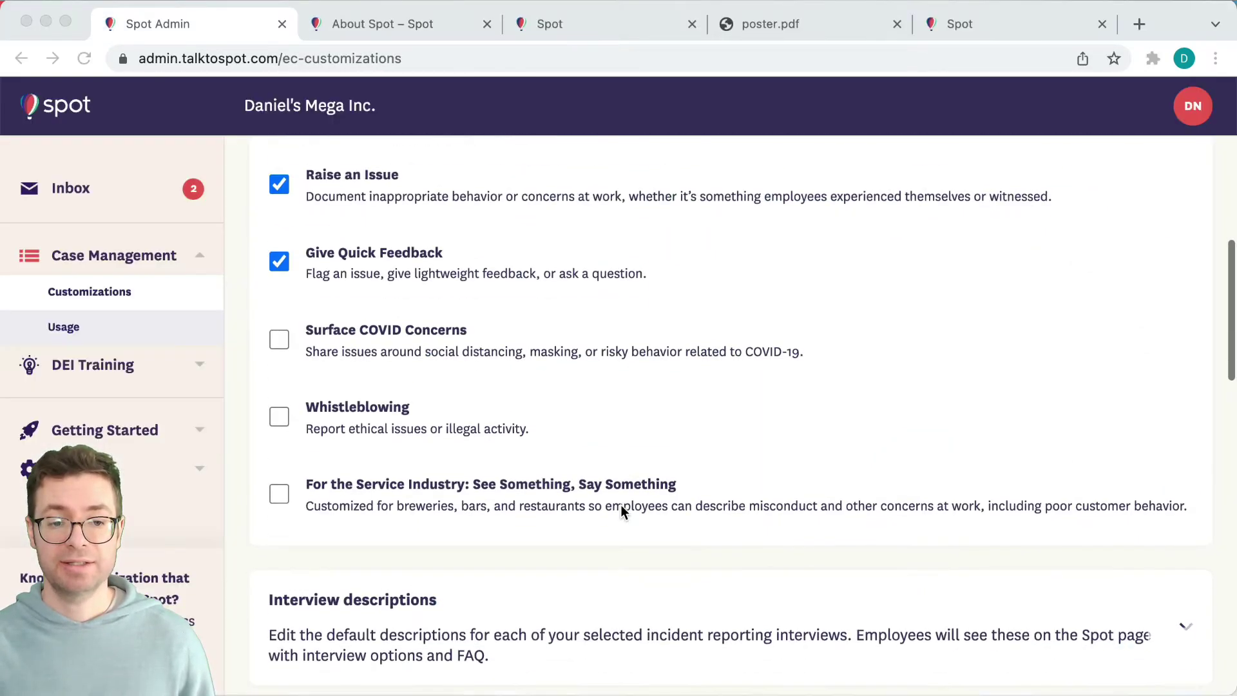
pyautogui.scroll(-5, 621, 504)
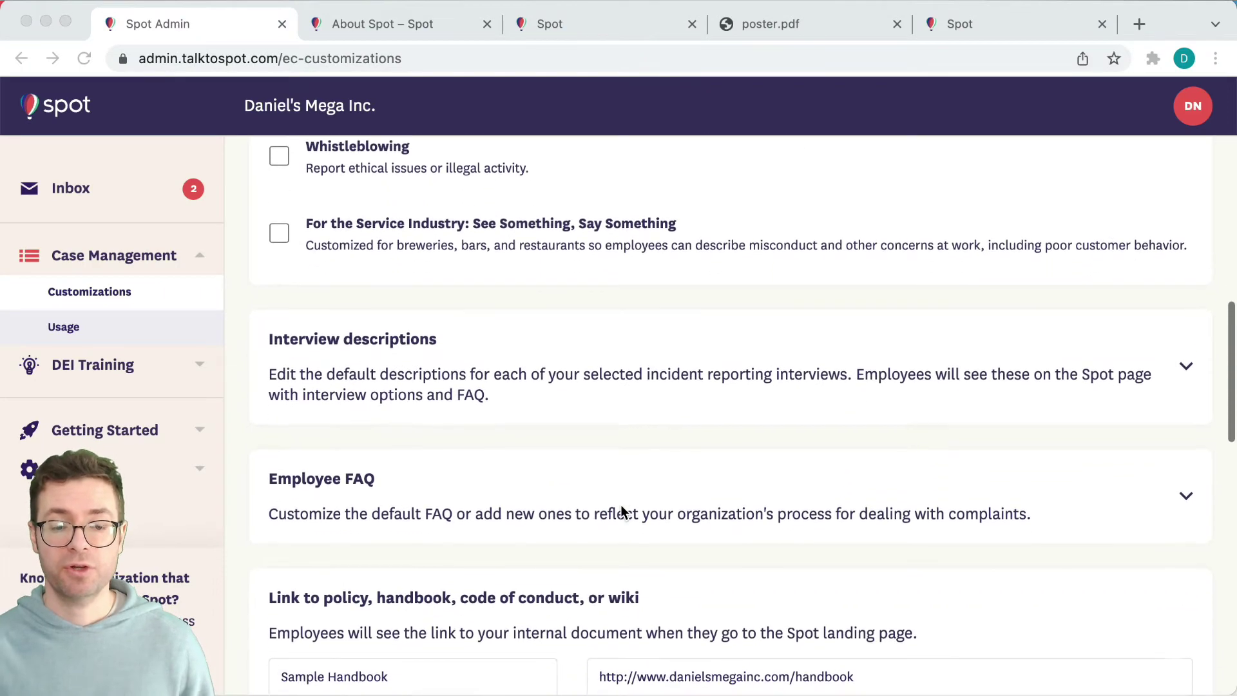
pyautogui.click(1186, 369)
pyautogui.scroll(-2, 702, 438)
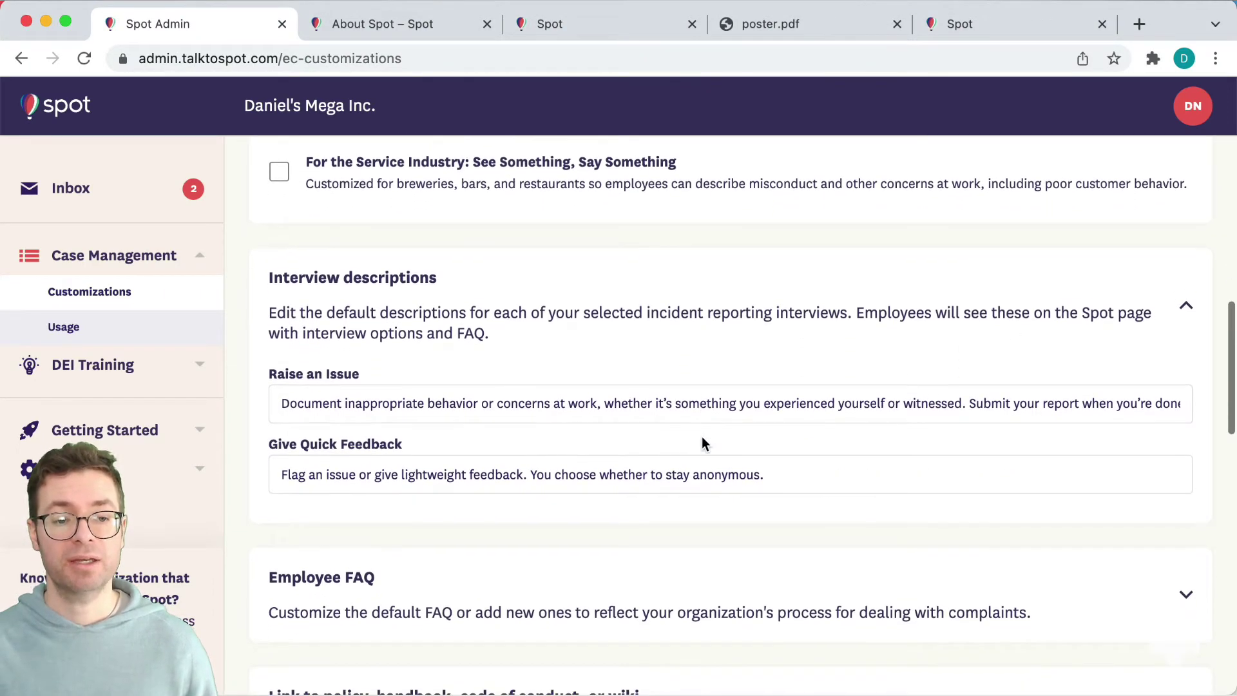
pyautogui.click(549, 477)
pyautogui.press('super+a')
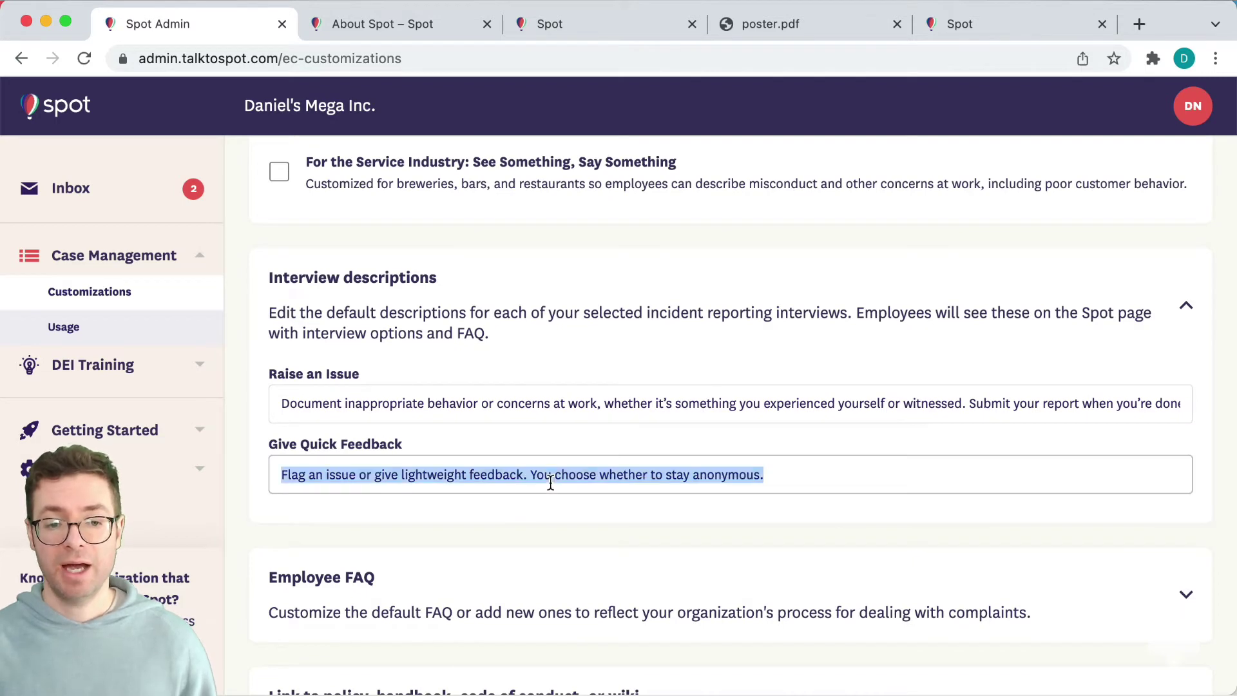
pyautogui.press('BackSpace')
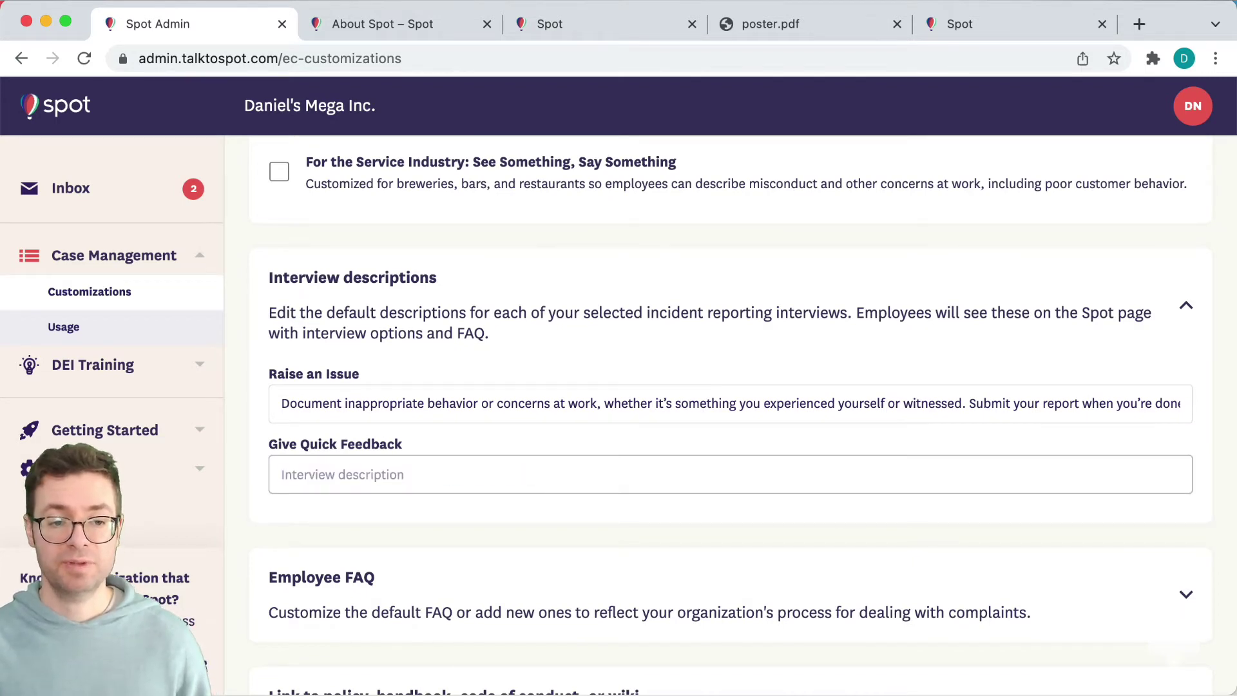
pyautogui.write('Submit questions and feedback for Daniel’s Mega Inc. leadership to answer or address each week at our All Hands.')
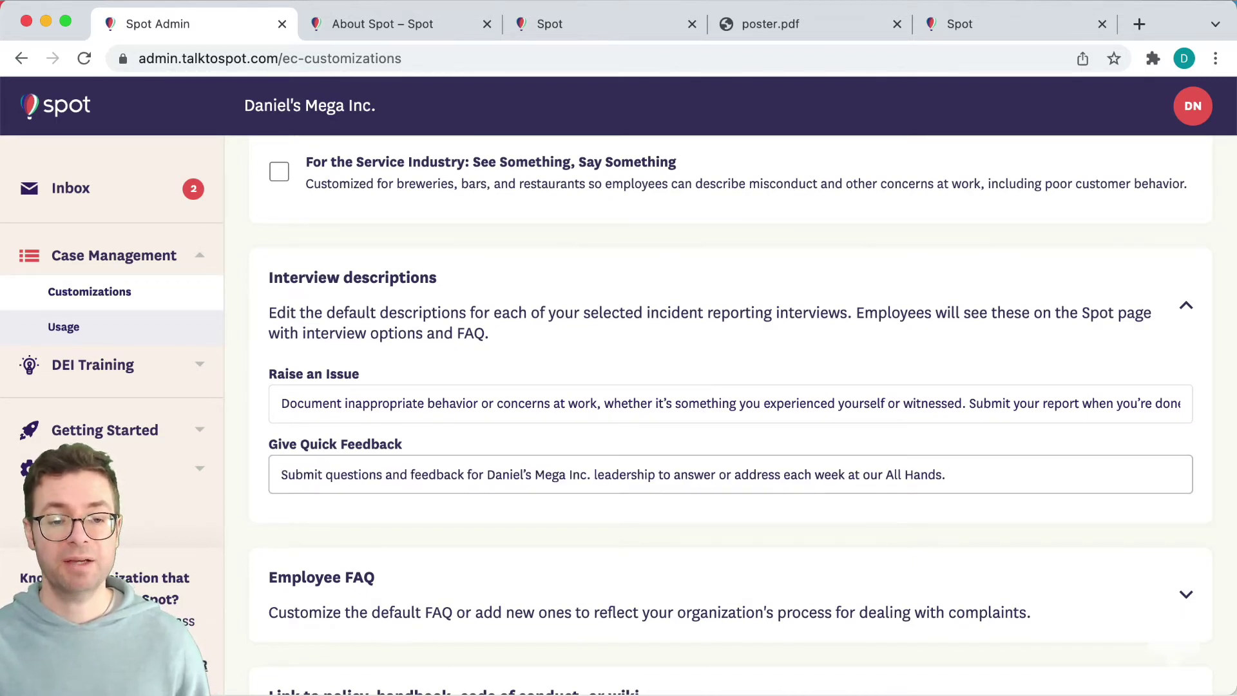
pyautogui.click(752, 525)
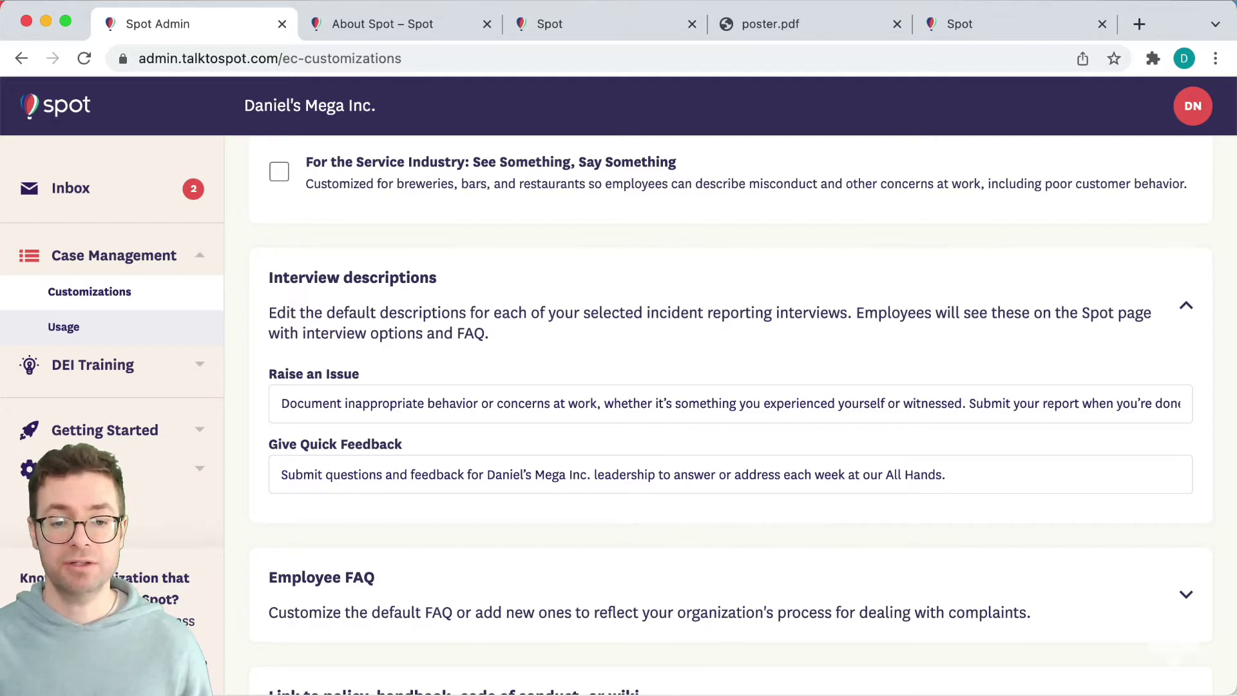
pyautogui.scroll(-3, 701, 479)
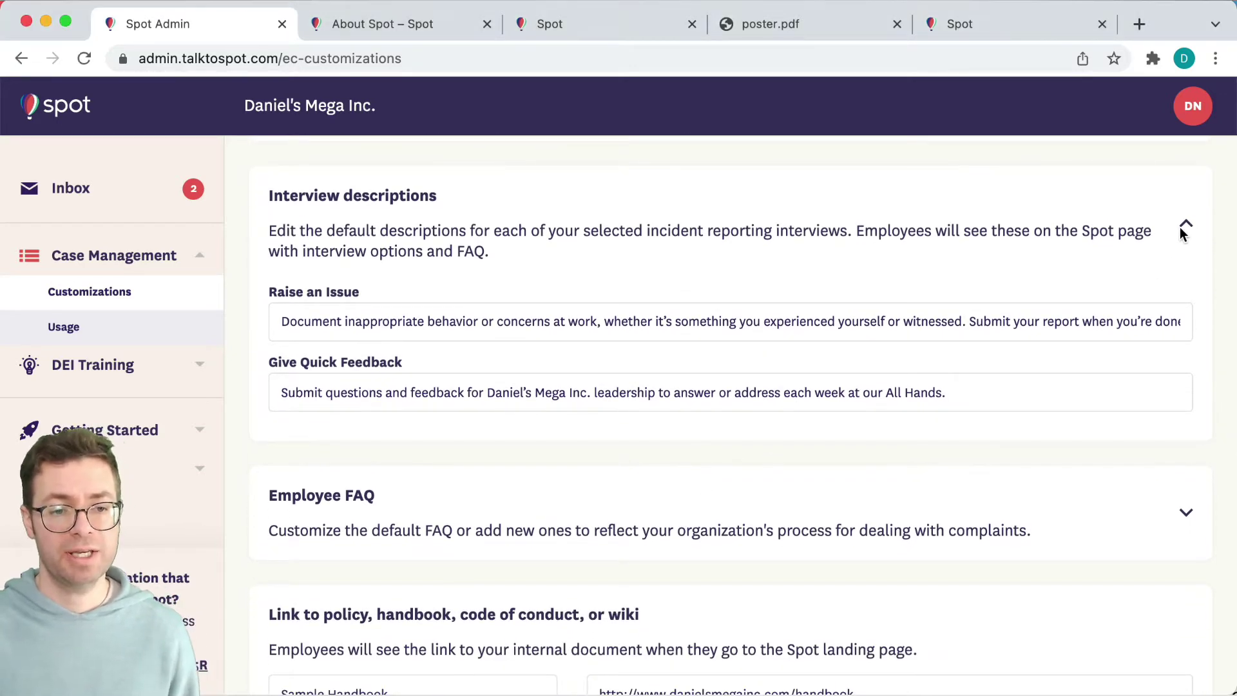
pyautogui.click(1184, 229)
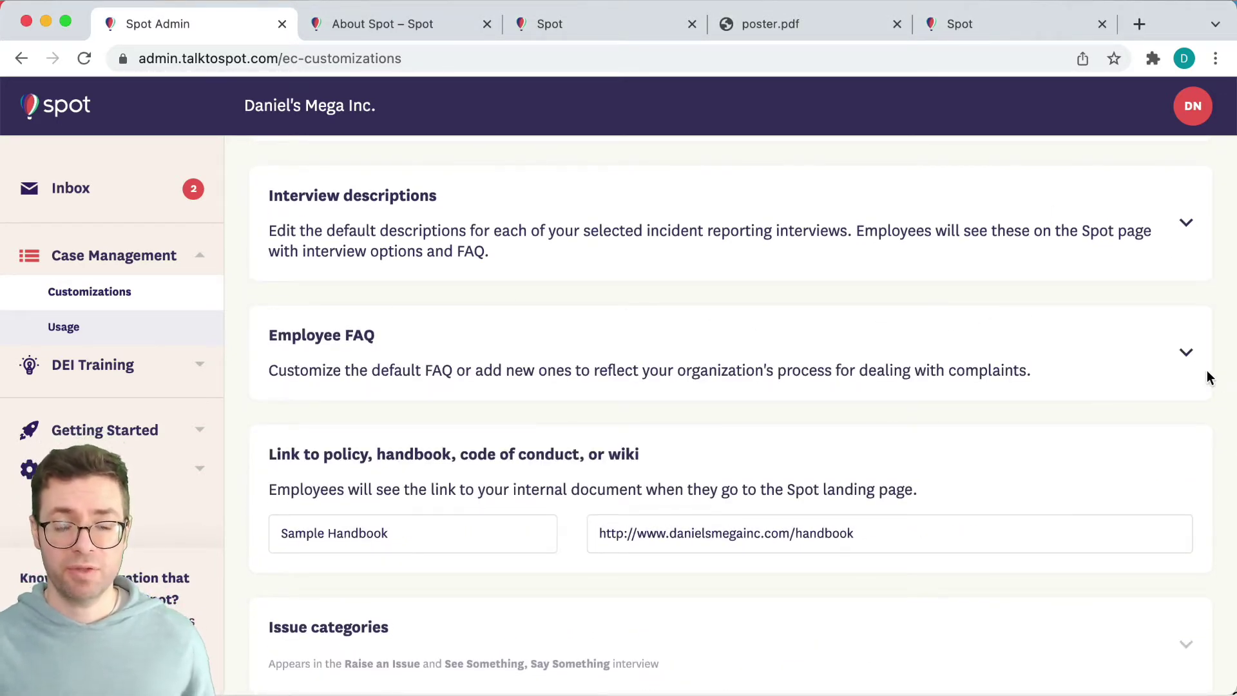
# In the Employee FAQ, change the response time under "When can I expect to hear back?" to 3 days.
pyautogui.click(1189, 354)
pyautogui.scroll(-3, 724, 404)
pyautogui.scroll(-2, 723, 492)
pyautogui.scroll(-5, 838, 509)
pyautogui.scroll(-6, 860, 515)
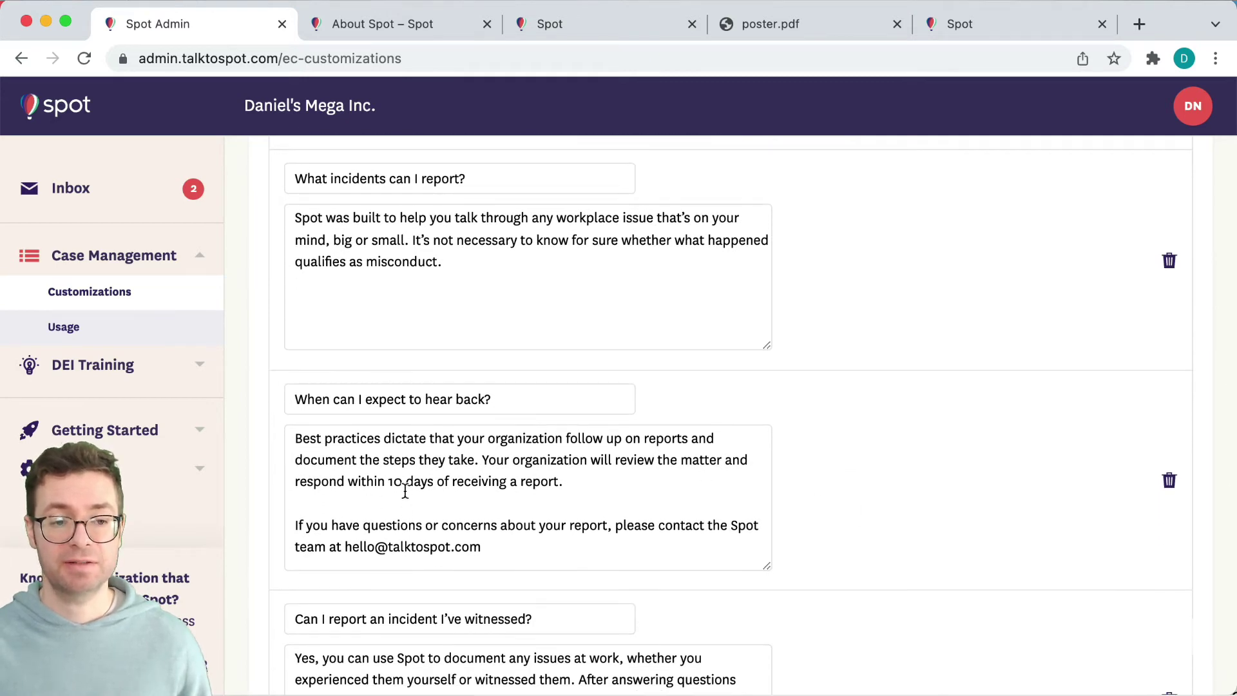
pyautogui.click(403, 485)
pyautogui.press('BackSpace')
pyautogui.press('BackSpace')
pyautogui.write('3')
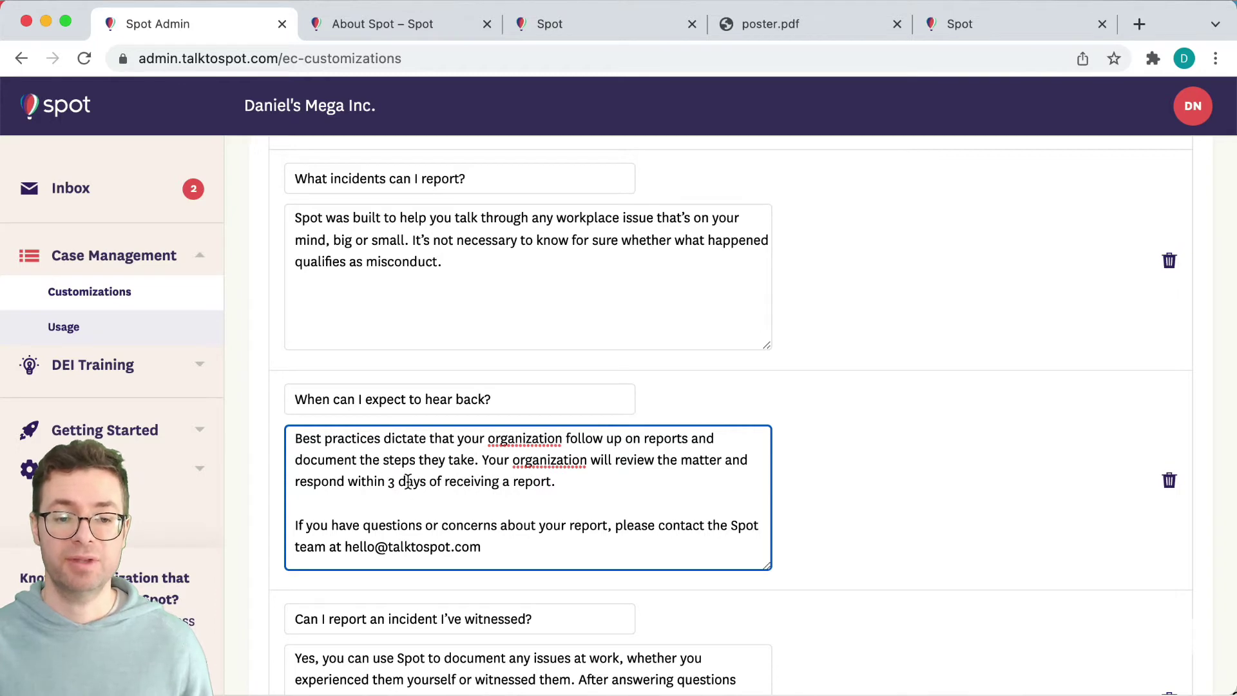
pyautogui.scroll(-5, 837, 539)
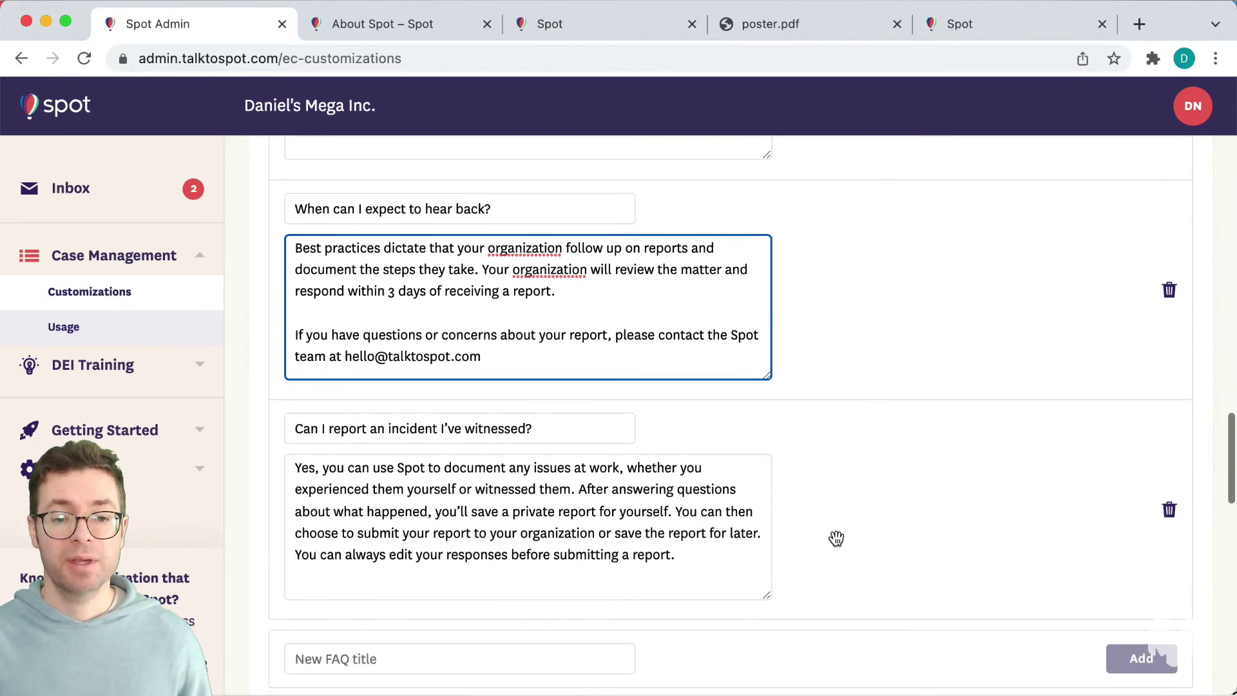
pyautogui.scroll(-3, 837, 538)
pyautogui.scroll(1, 837, 539)
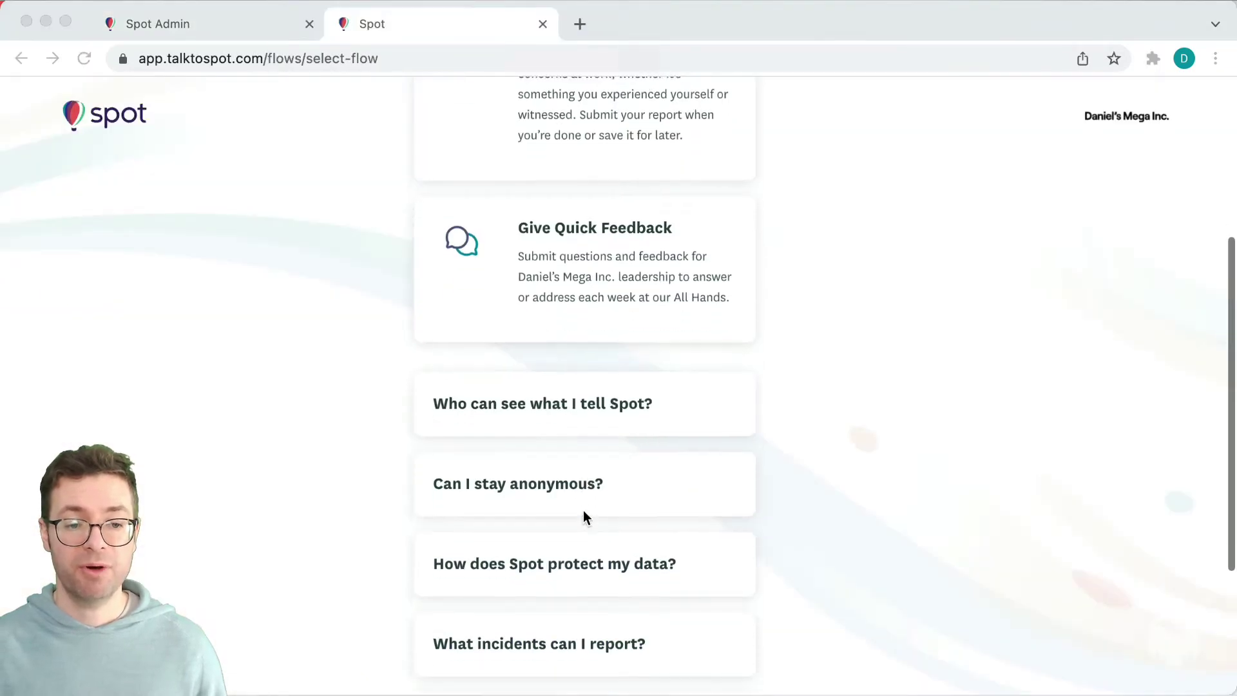
# View the "When can I expect to hear back?" FAQ answer on the employee landing page and close it.
pyautogui.scroll(-5, 582, 511)
pyautogui.click(587, 506)
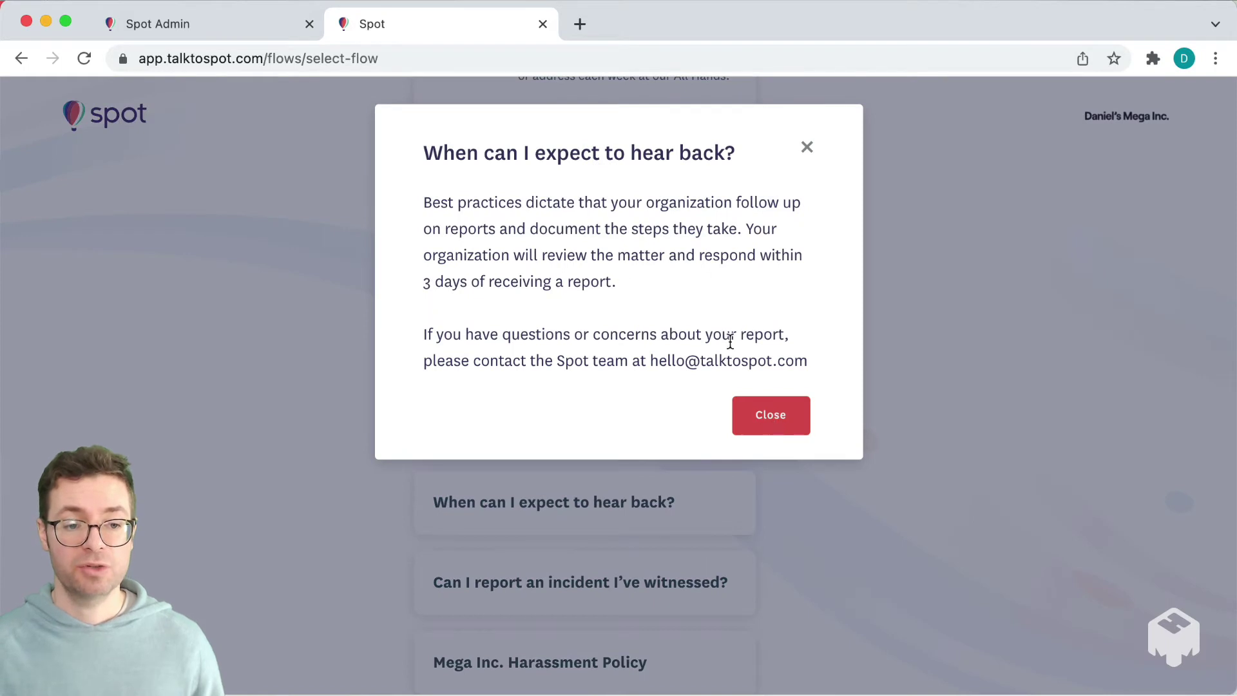
pyautogui.click(745, 423)
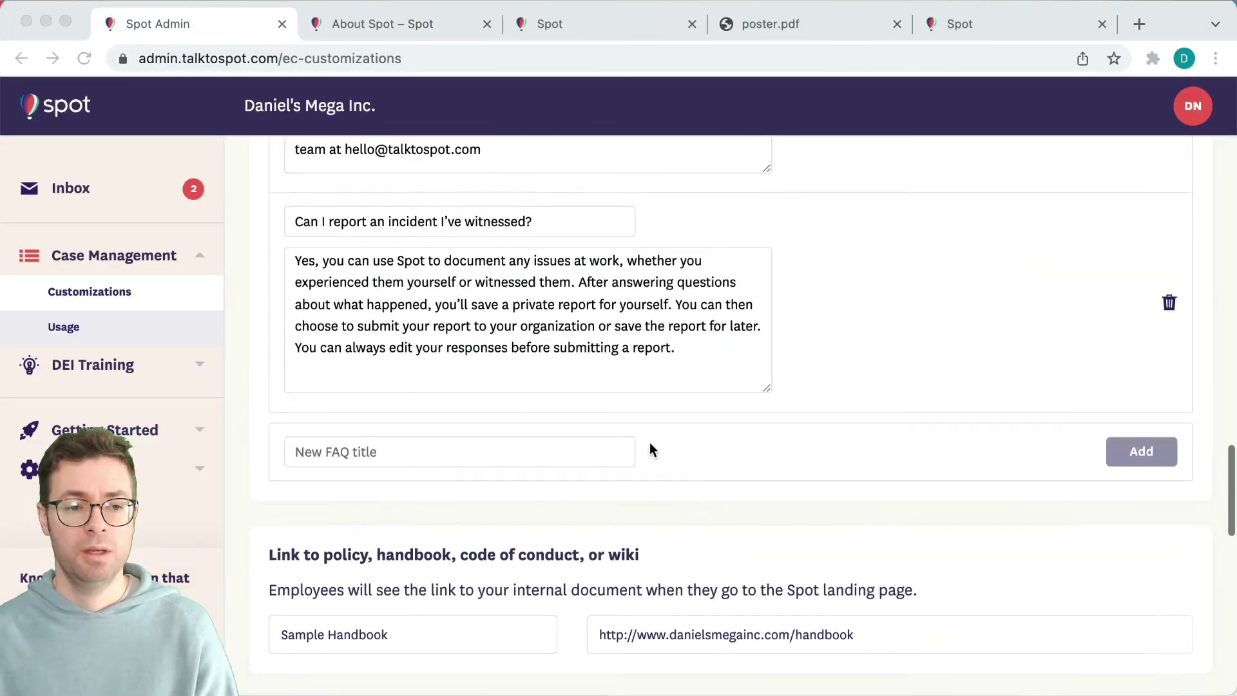
# Change the title of the internal policy document link to "Mega Inc. Harassment Policy".
pyautogui.scroll(-5, 649, 442)
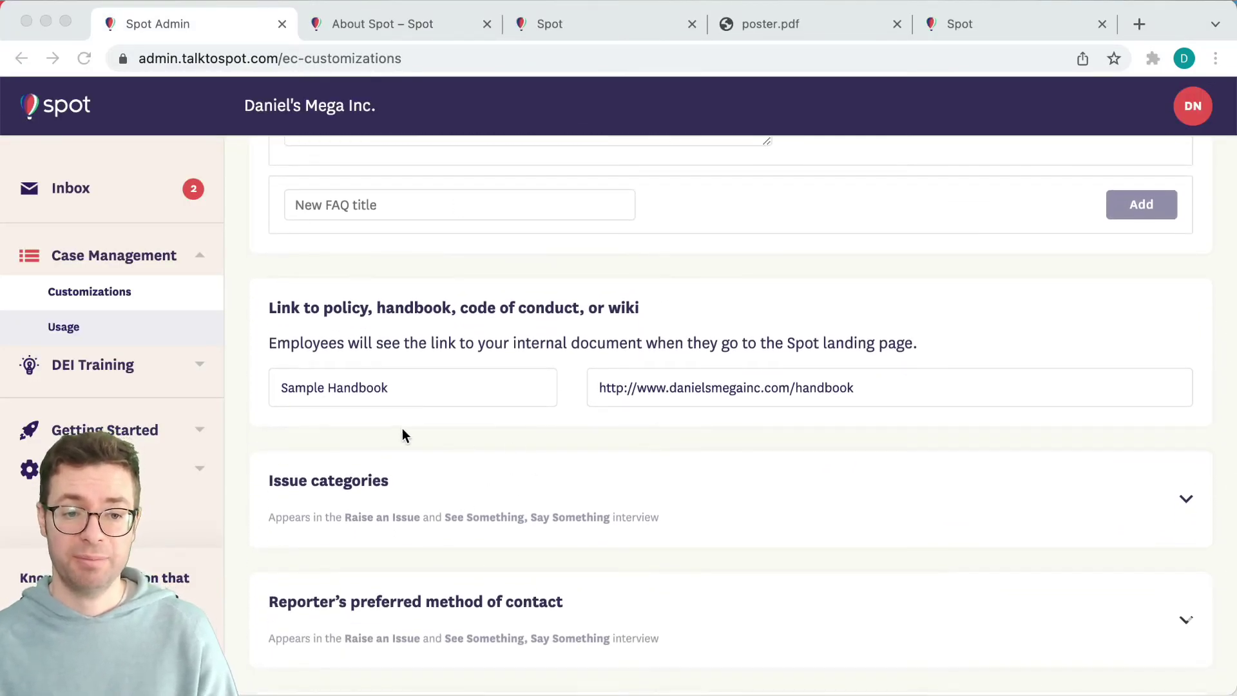
pyautogui.click(389, 392)
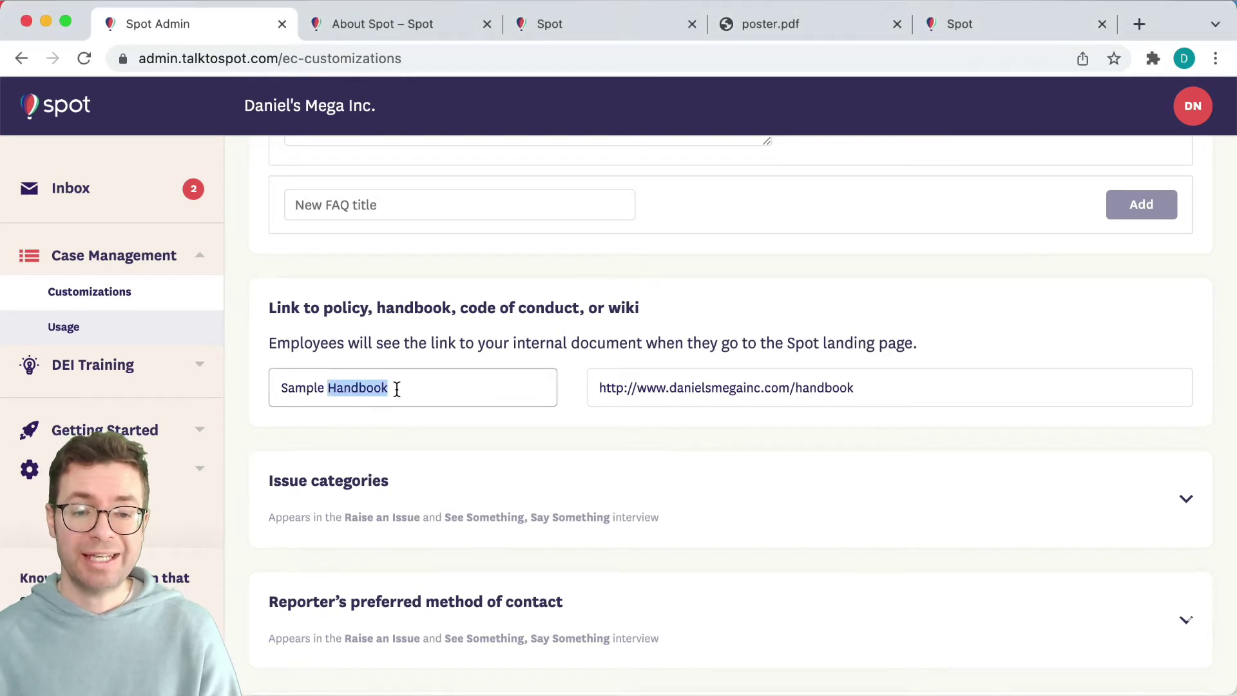
pyautogui.tripleClick(397, 387)
pyautogui.write('Mega Inc. Harassment Policy')
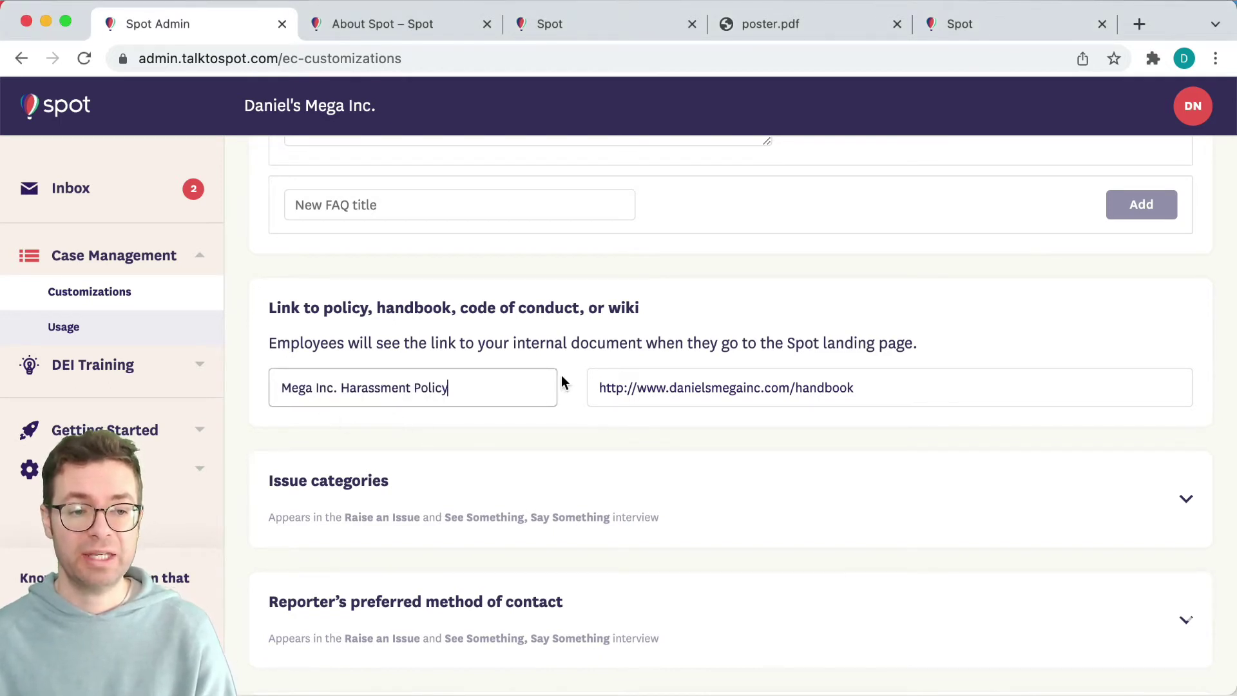
pyautogui.click(905, 393)
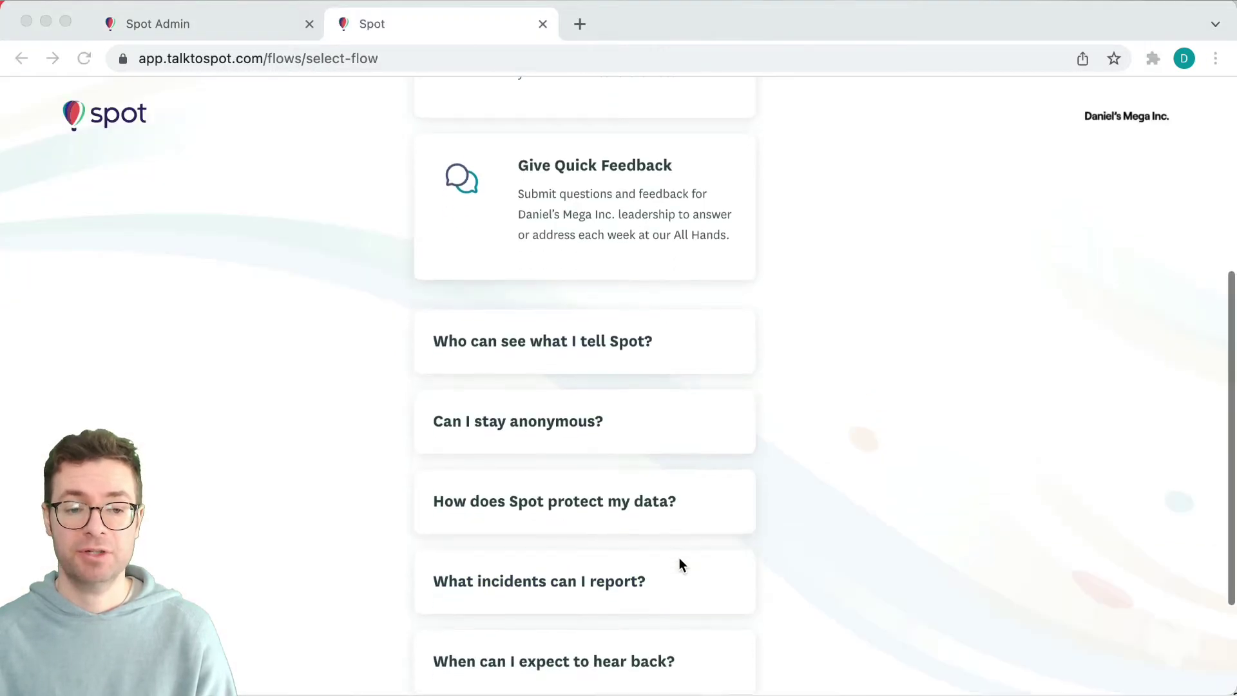
# Check the Mega Inc. Harassment Policy link below the FAQs on the employee landing page.
pyautogui.scroll(-5, 679, 558)
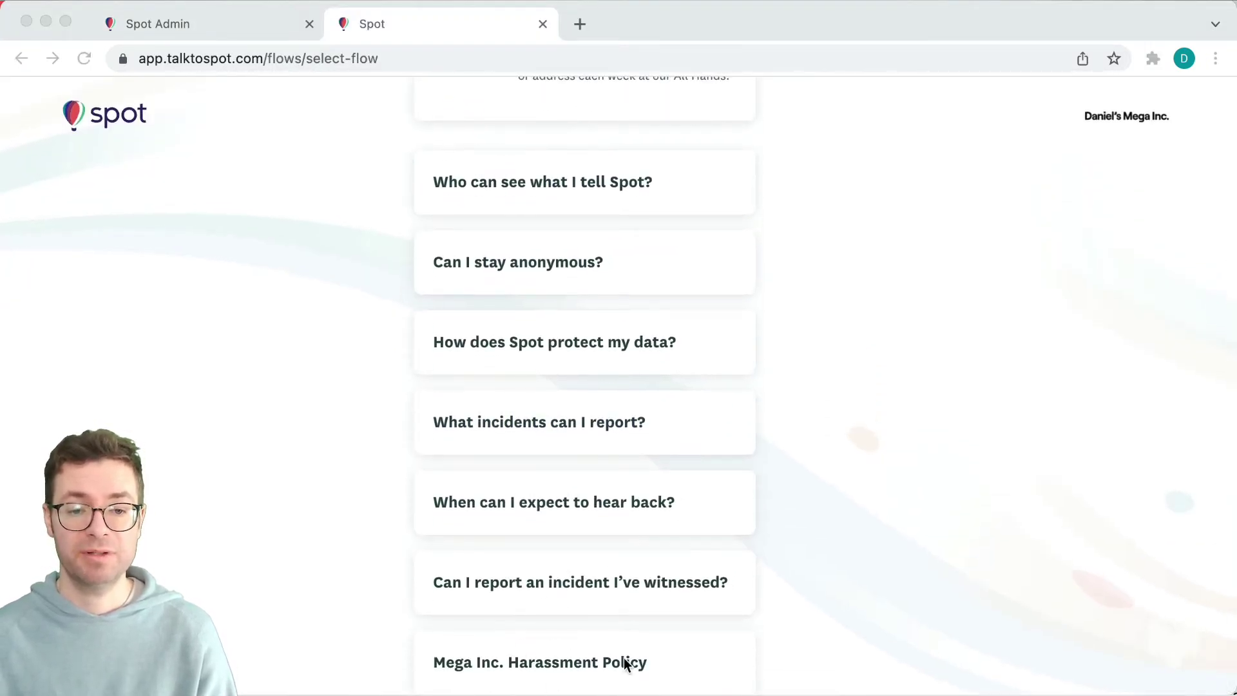
pyautogui.click(701, 652)
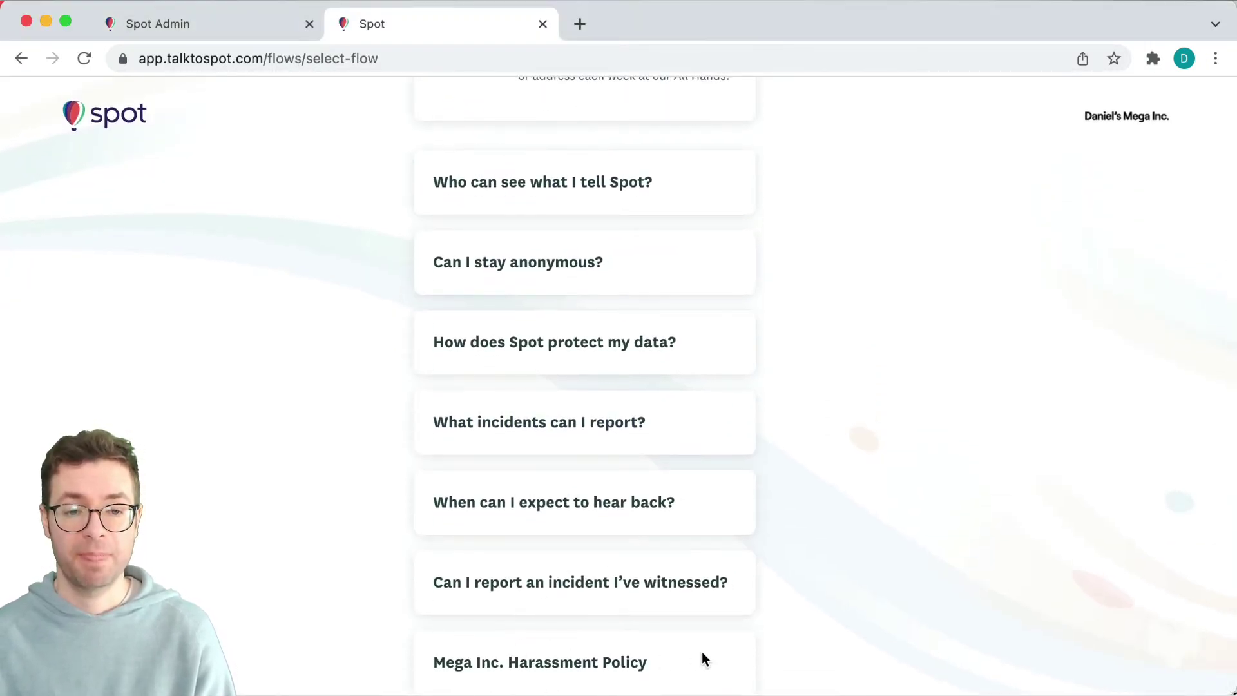
pyautogui.click(550, 664)
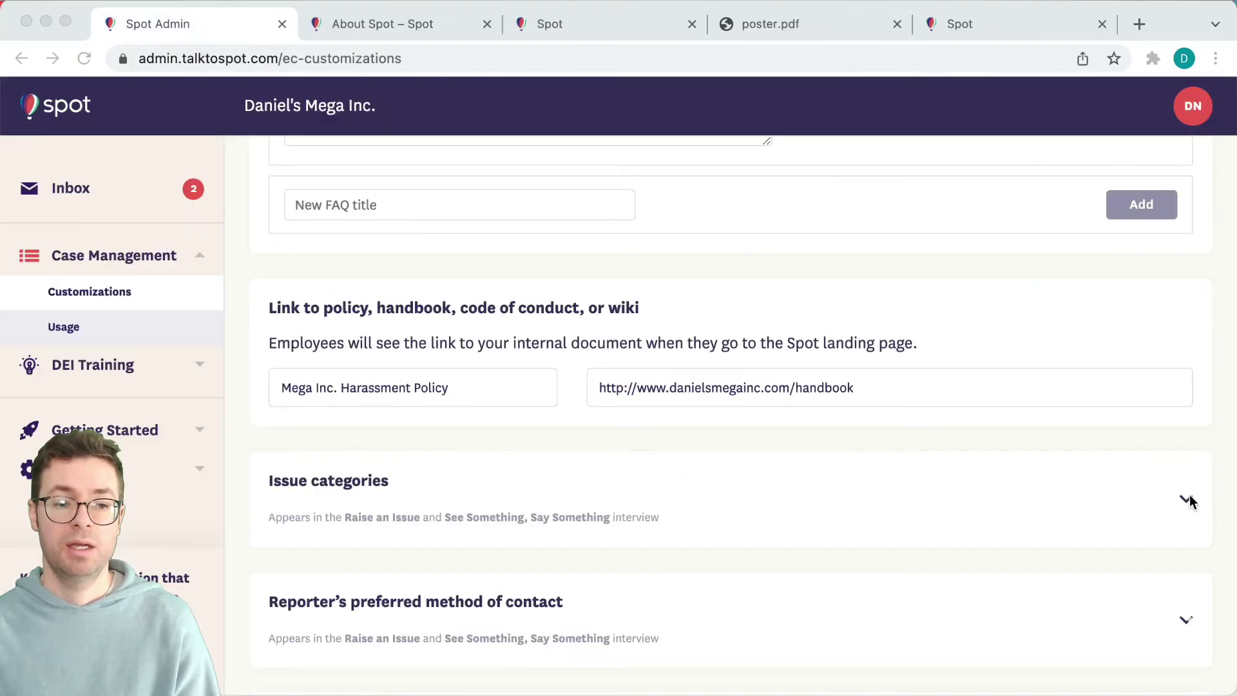
# Expand the issue categories and add a new category named "Poor client behavior".
pyautogui.click(1188, 500)
pyautogui.click(1187, 500)
pyautogui.scroll(-5, 872, 496)
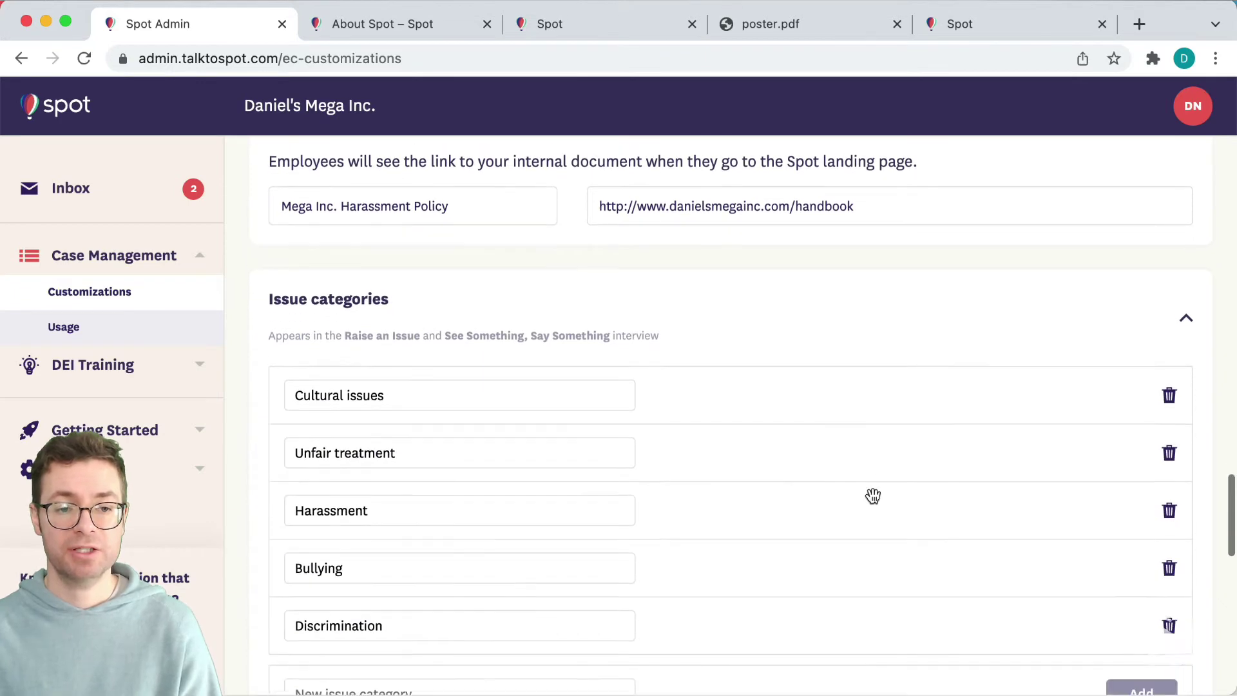
pyautogui.click(415, 594)
pyautogui.write('Poor client behavior')
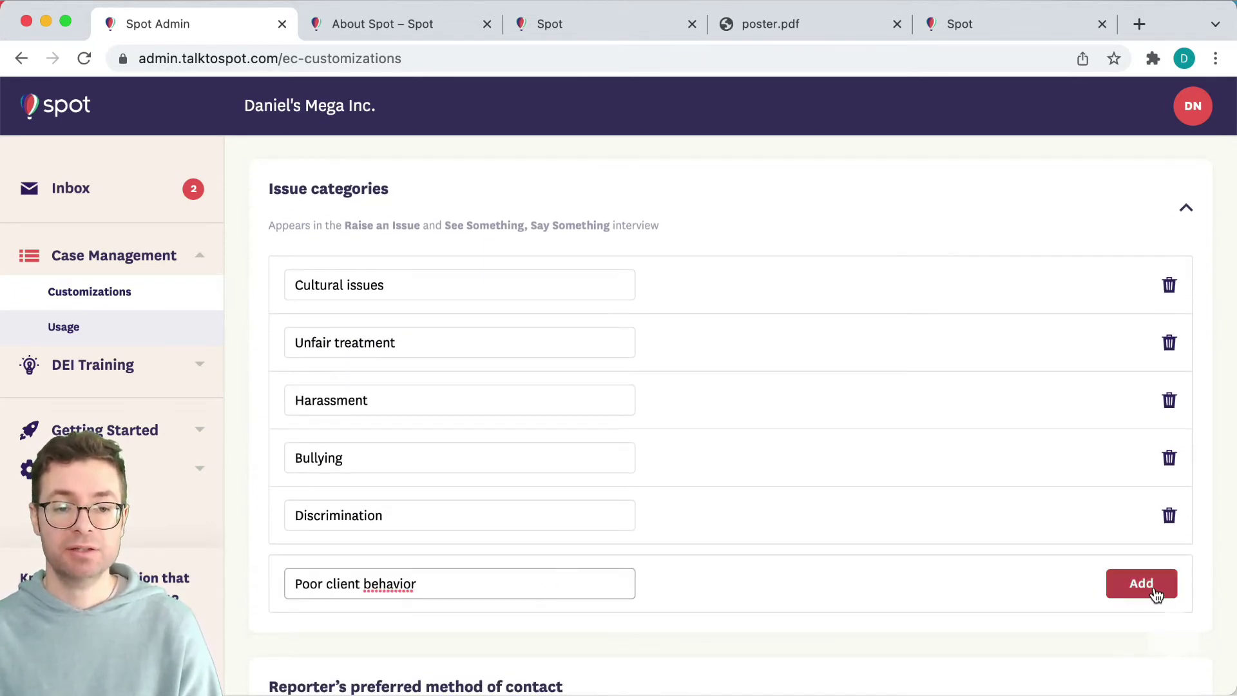
pyautogui.click(1153, 587)
# Rename the "Bullying" issue category to "Moral harassment".
pyautogui.click(410, 465)
pyautogui.doubleClick(410, 465)
pyautogui.write('Moral H')
pyautogui.press('BackSpace')
pyautogui.write('harassment')
pyautogui.click(586, 513)
pyautogui.scroll(-2, 585, 513)
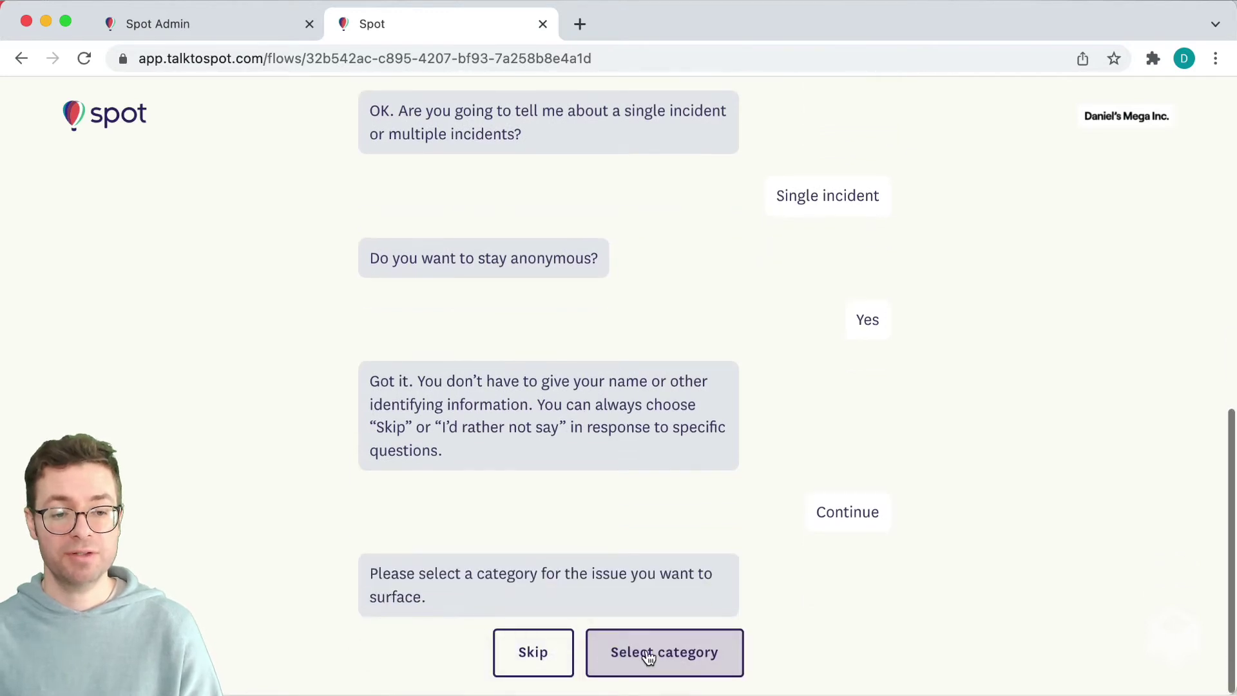
# In the employee interview, choose "Poor client behavior" as the issue category and add it to the report.
pyautogui.click(654, 654)
pyautogui.click(670, 229)
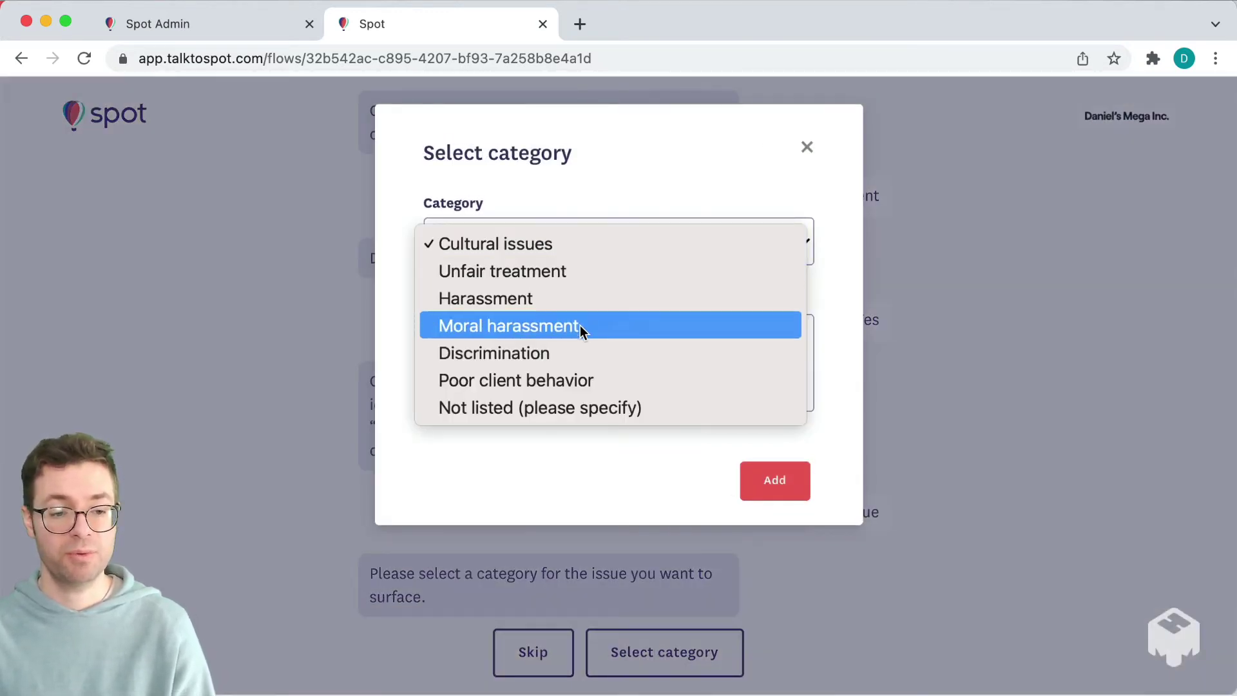
pyautogui.click(581, 383)
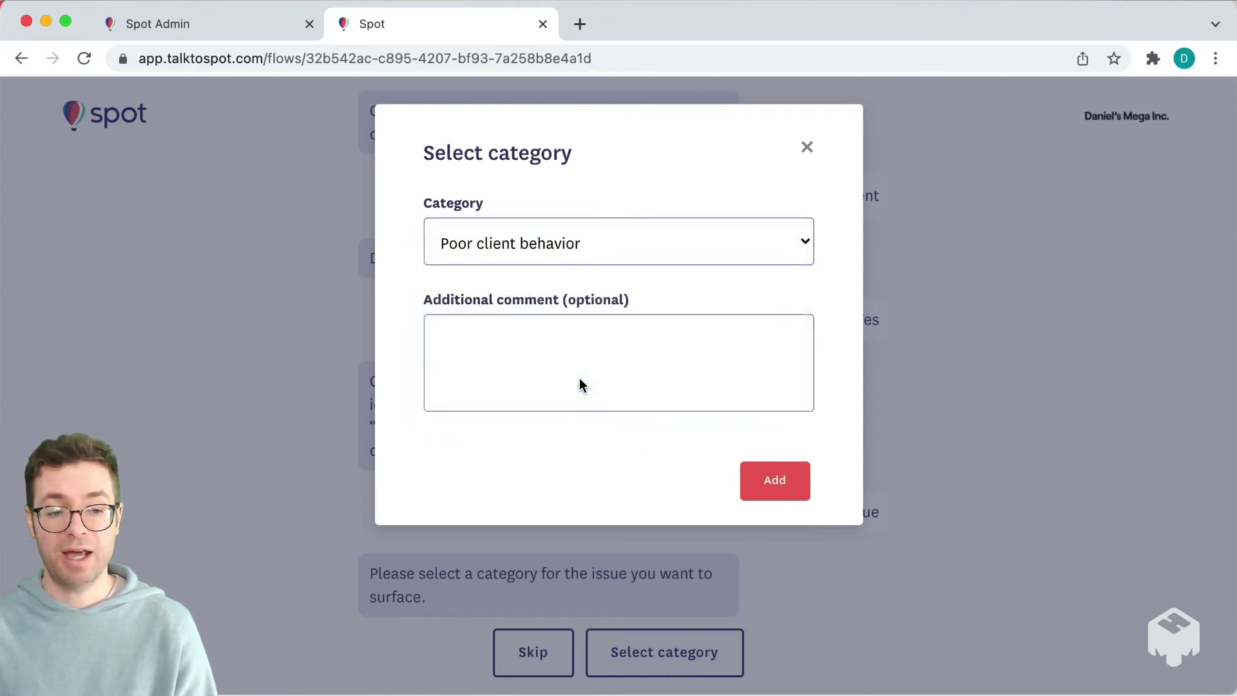
pyautogui.click(766, 485)
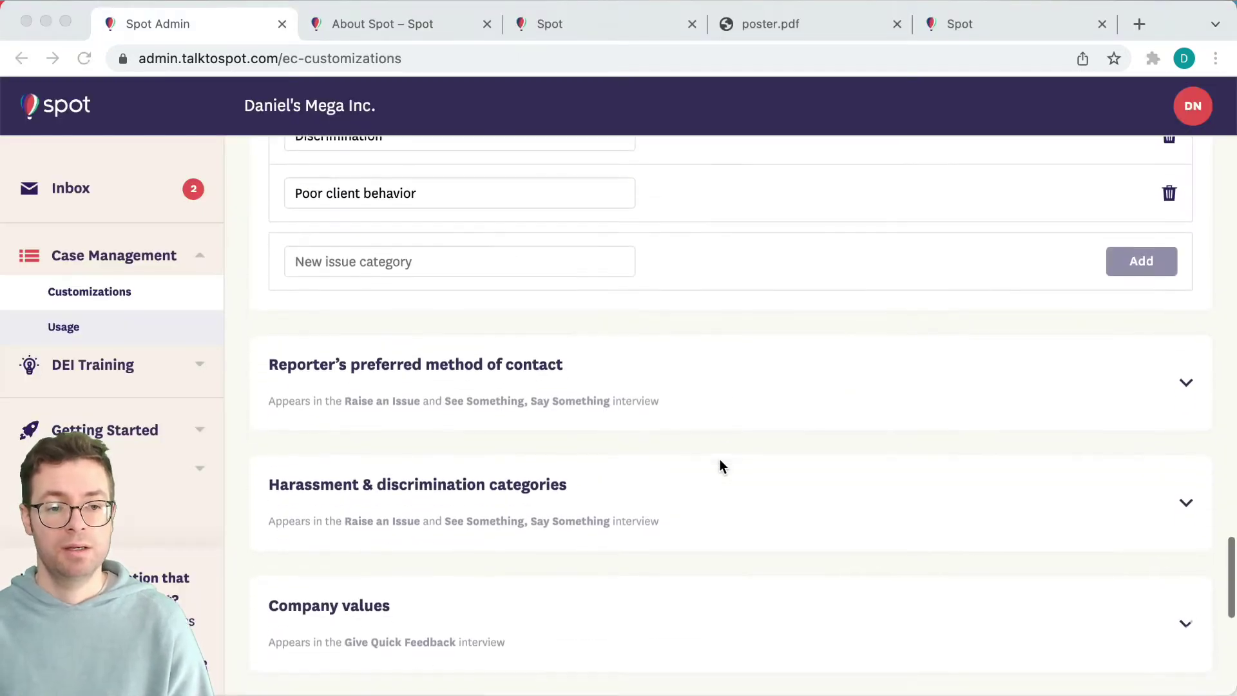
# In the reporter's preferred contact methods, change the in-person option to "Video call (please specify how in comments)".
pyautogui.scroll(-2, 719, 458)
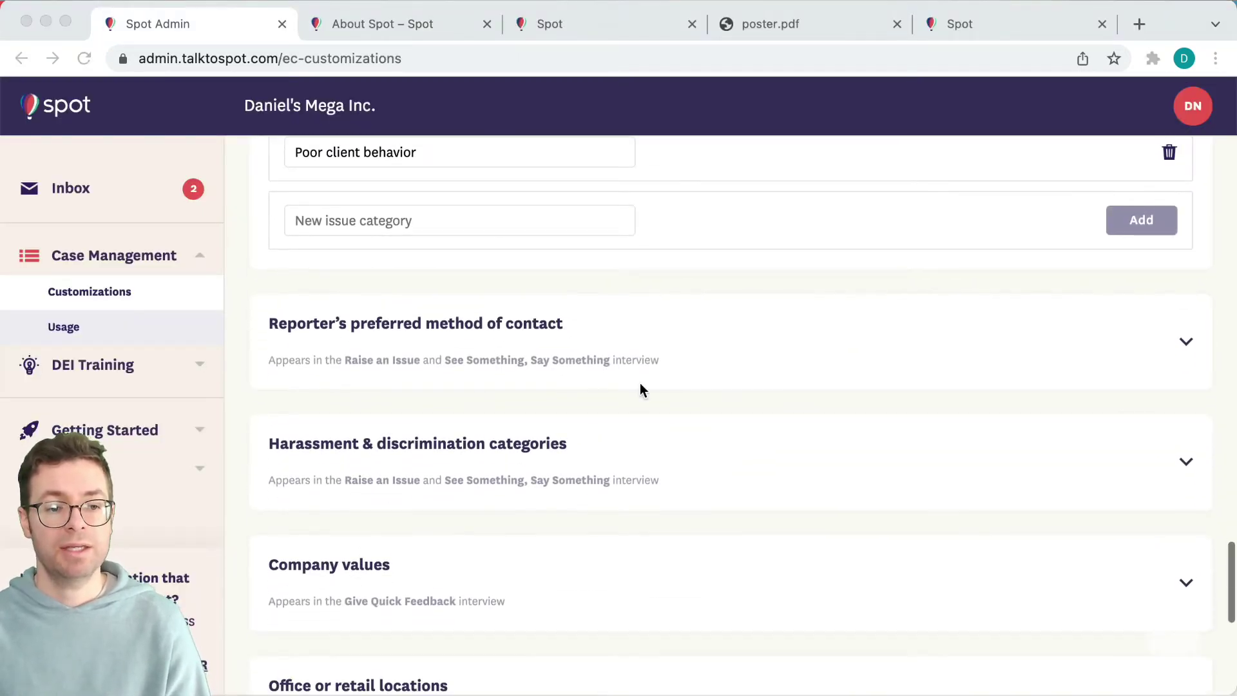
pyautogui.click(1190, 343)
pyautogui.scroll(-2, 706, 422)
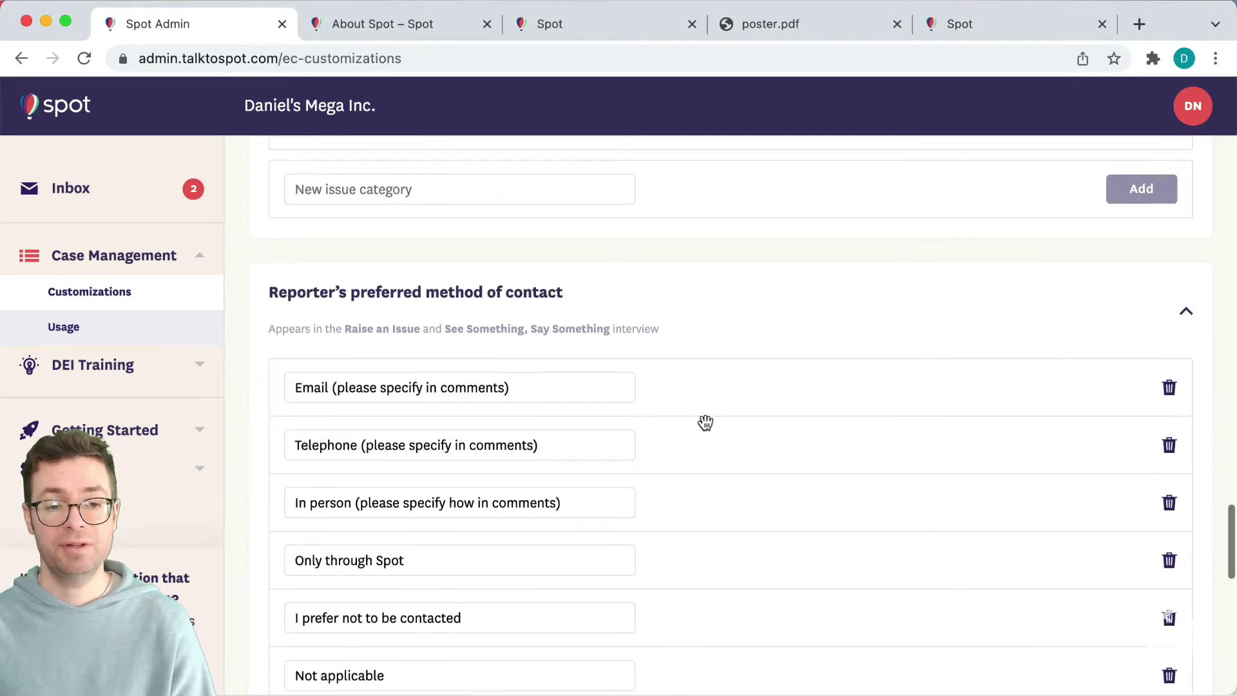
pyautogui.scroll(-3, 705, 422)
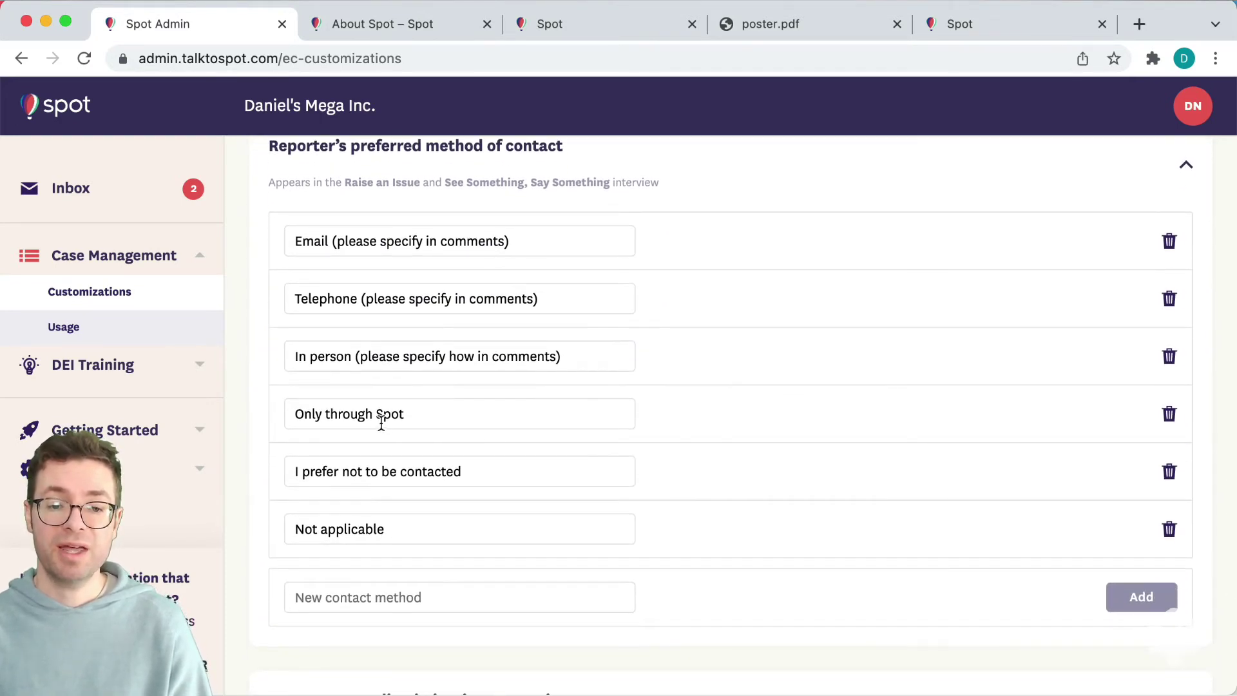
pyautogui.click(351, 354)
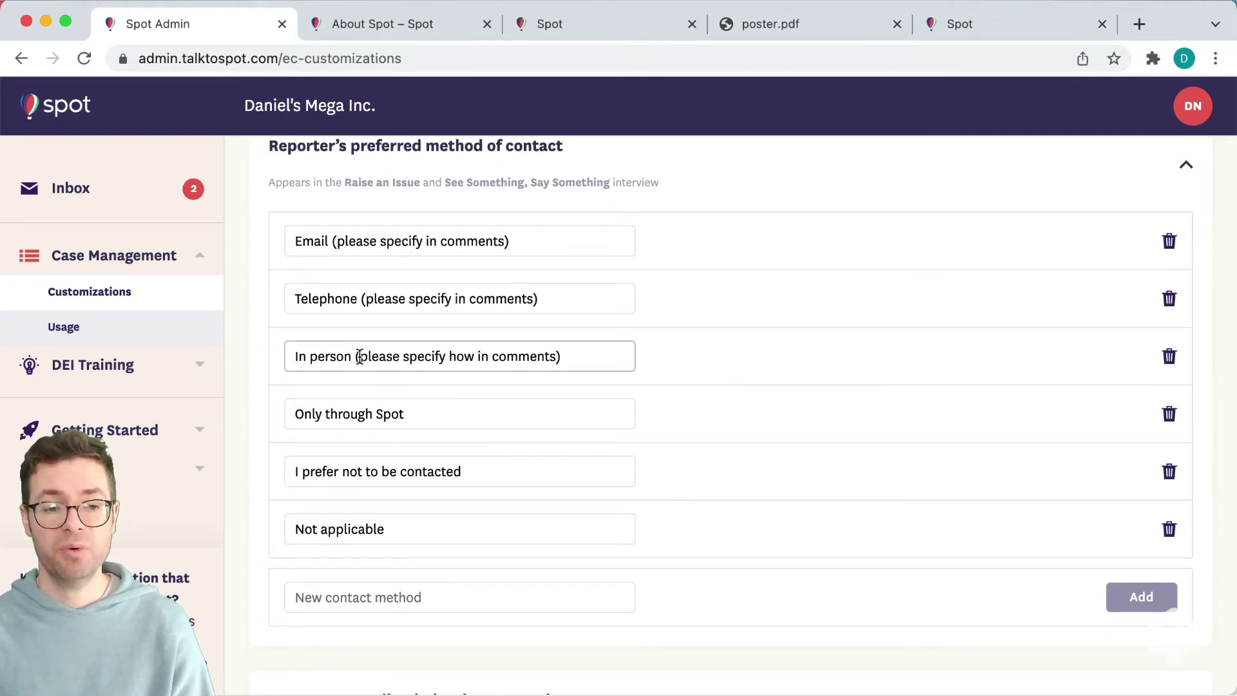
pyautogui.moveTo(351, 356)
pyautogui.mouseDown()
pyautogui.moveTo(265, 357)
pyautogui.moveTo(367, 366)
pyautogui.mouseUp()
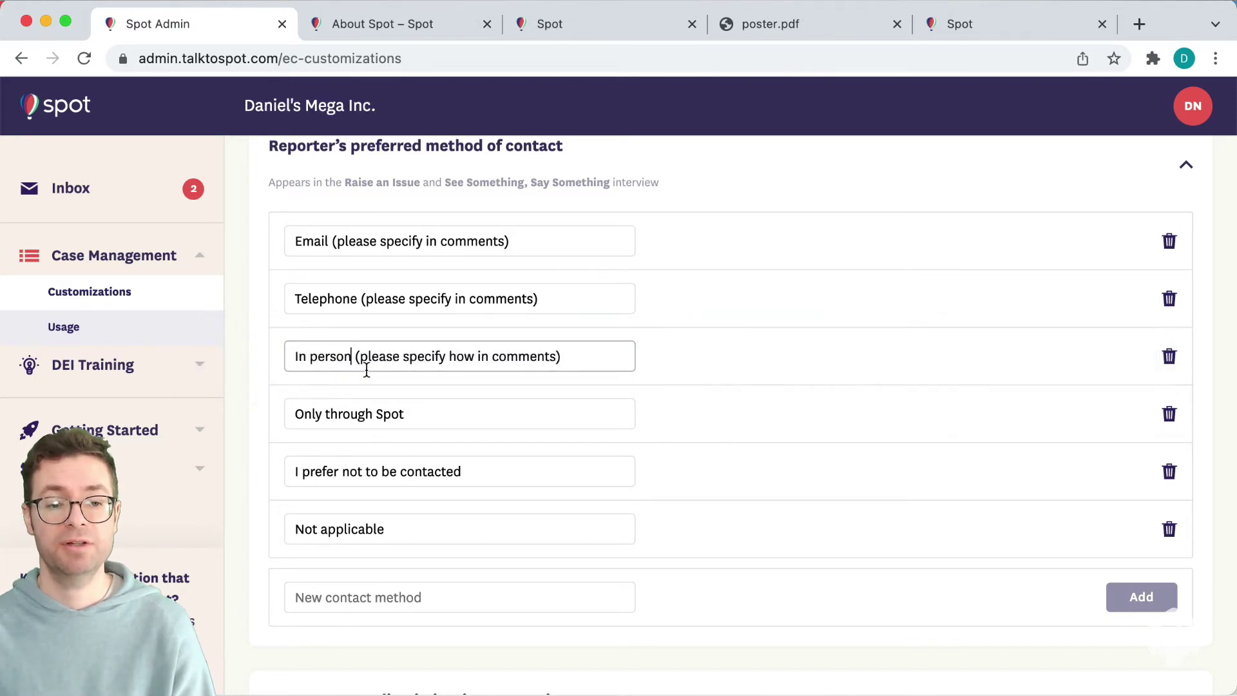
pyautogui.press('super+shift+Left')
pyautogui.write('Video call')
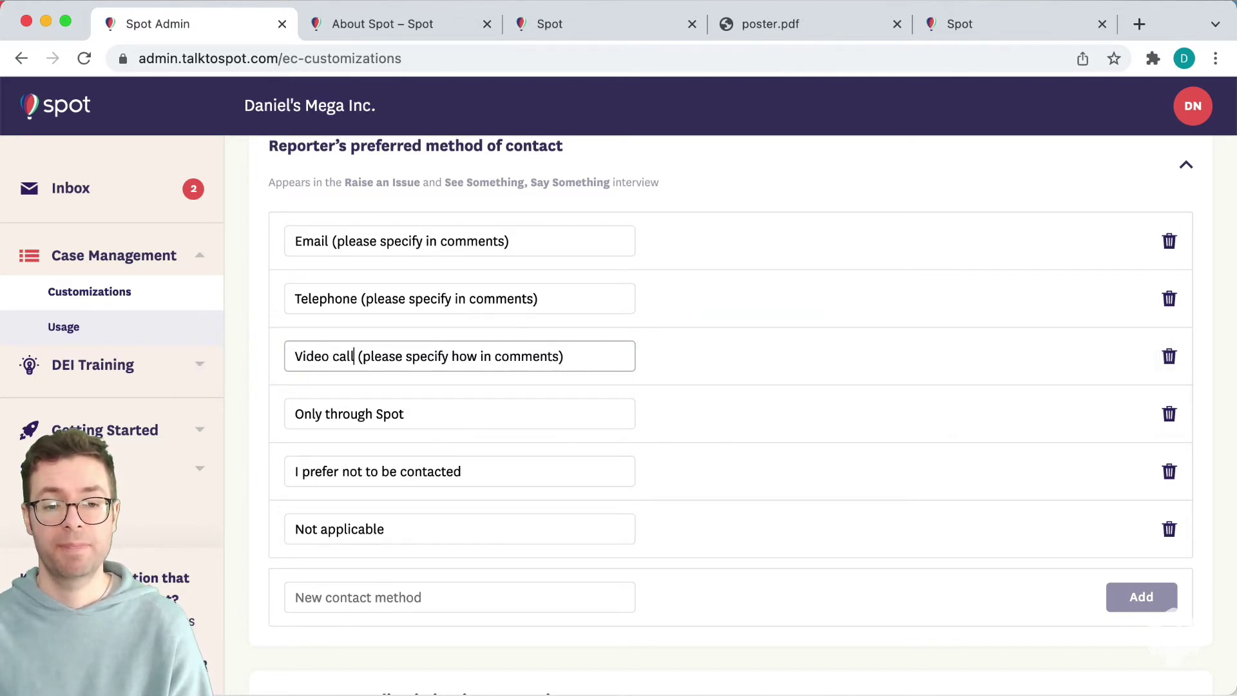
pyautogui.click(491, 421)
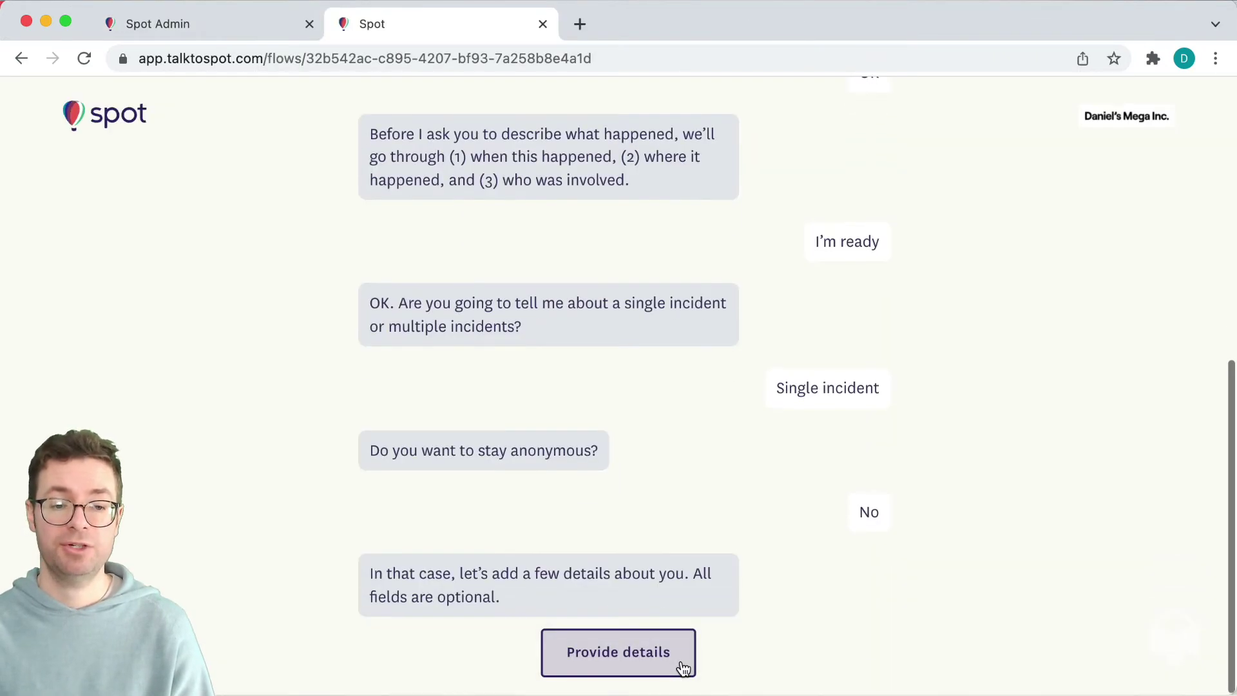
# In the interview's personal details, enter the reporter's name, choose "Video call (please specify how in comments)" as preferred contact method, and add them.
pyautogui.click(636, 653)
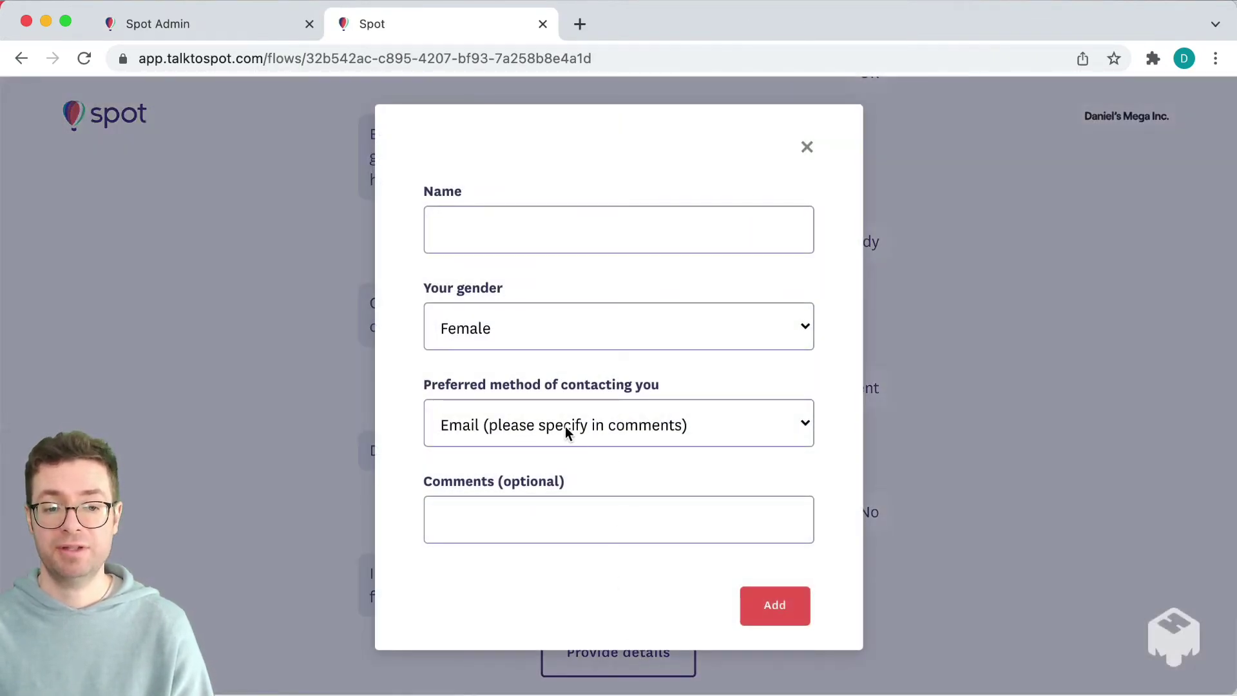
pyautogui.click(529, 238)
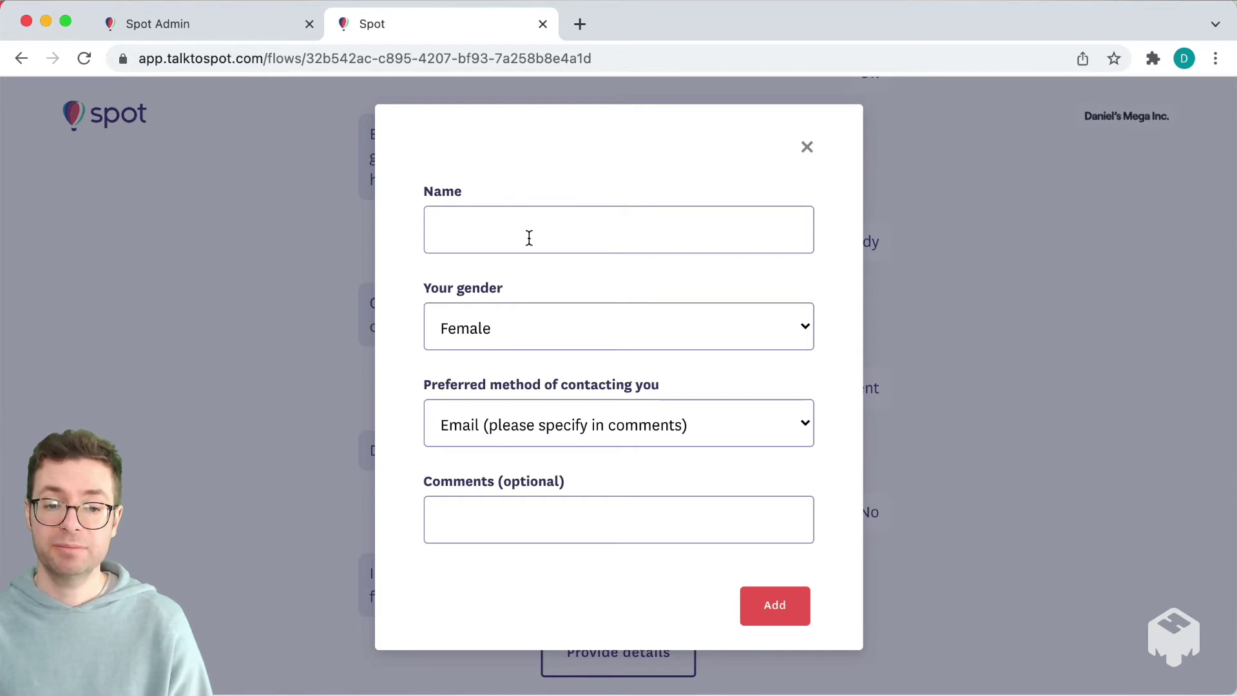
pyautogui.write('Daniel')
pyautogui.click(572, 428)
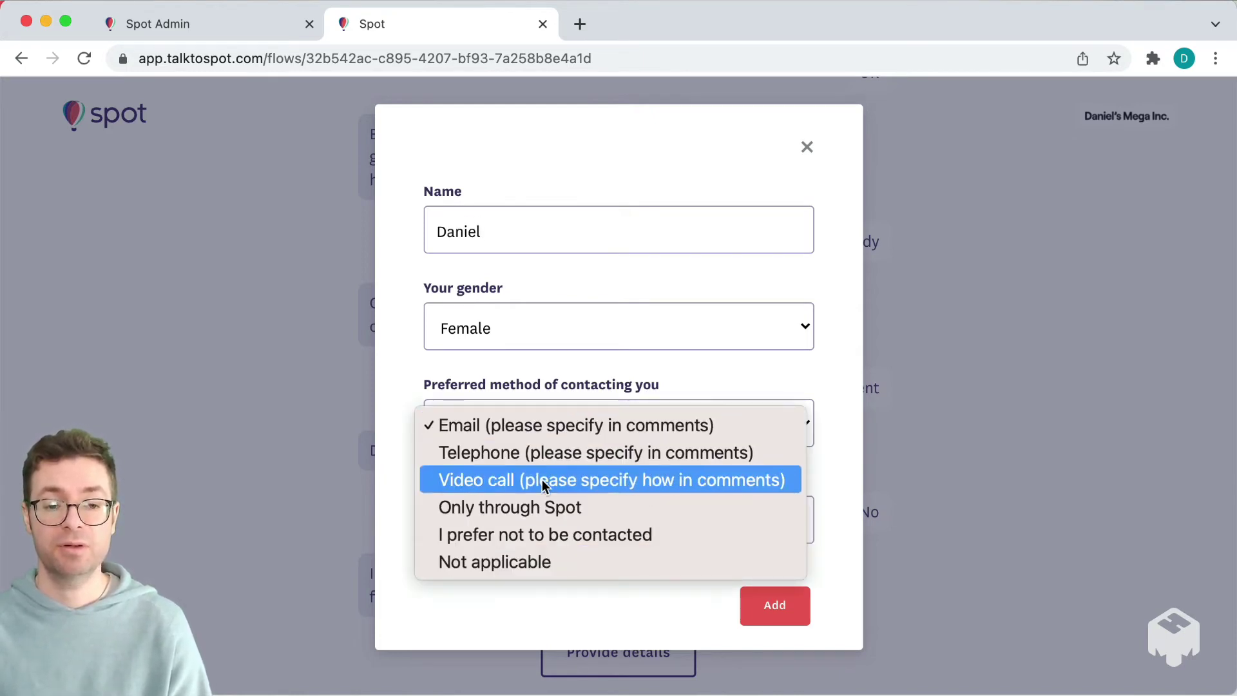
pyautogui.click(484, 480)
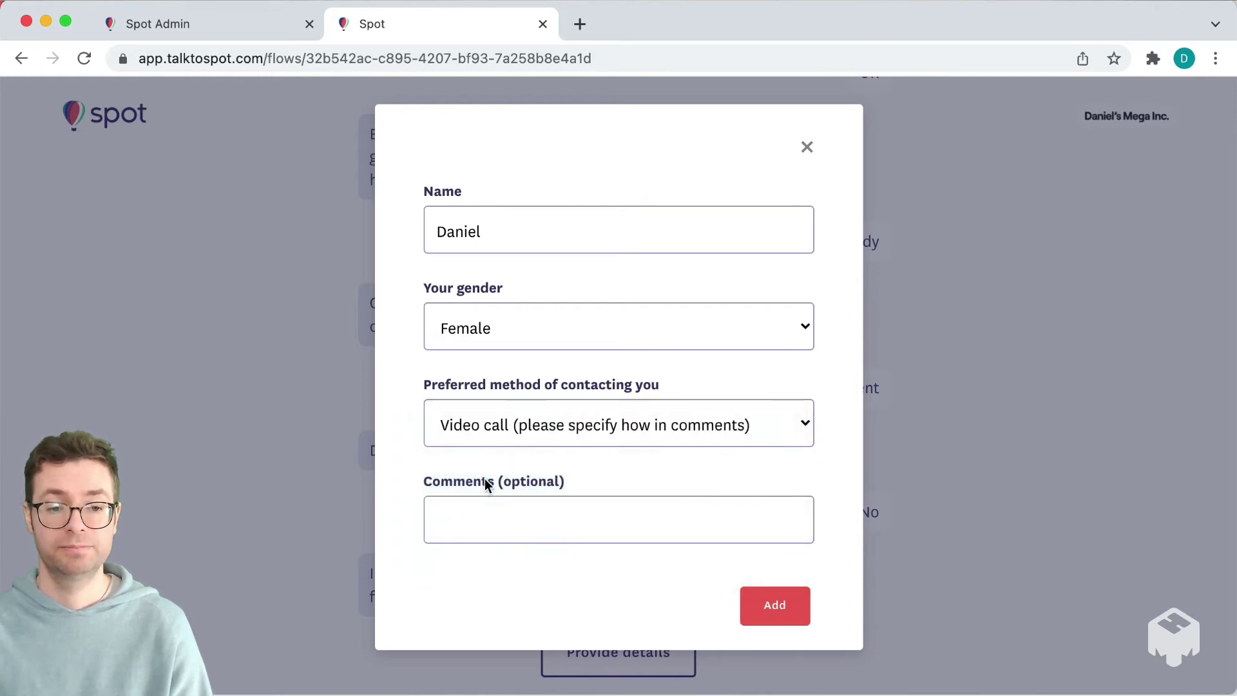
pyautogui.click(796, 615)
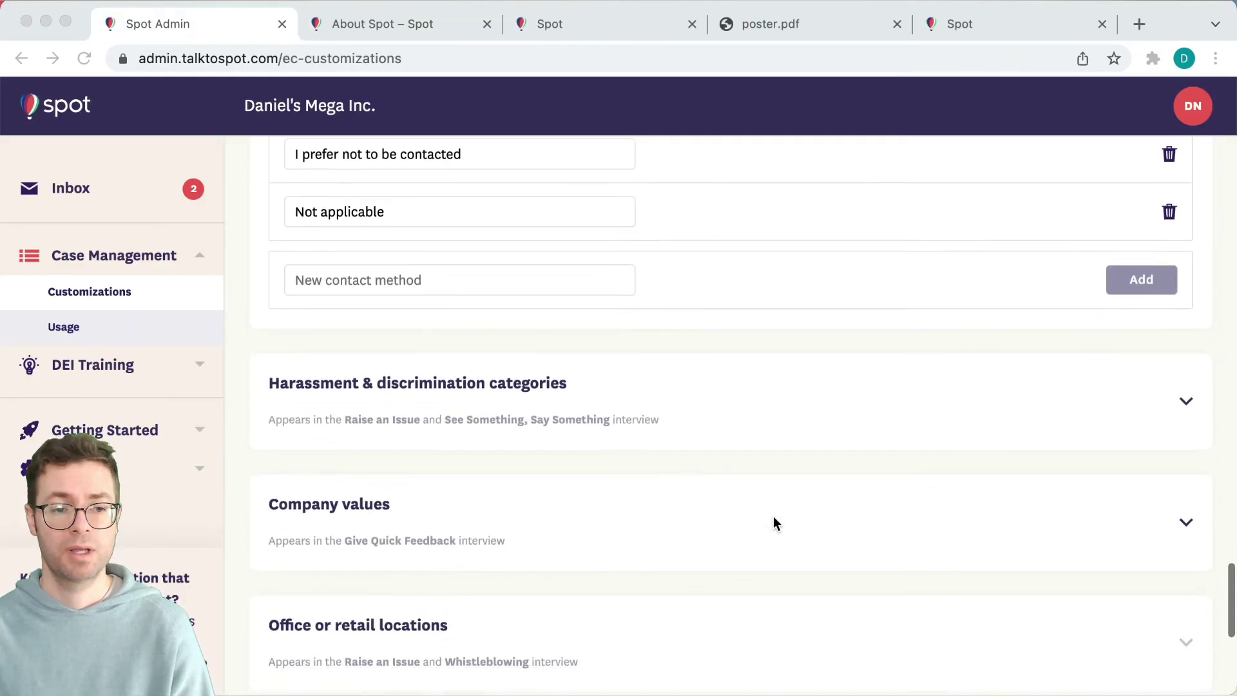
# Expand the harassment and discrimination categories and add a new category named "Appearance".
pyautogui.scroll(-1, 773, 516)
pyautogui.click(1185, 362)
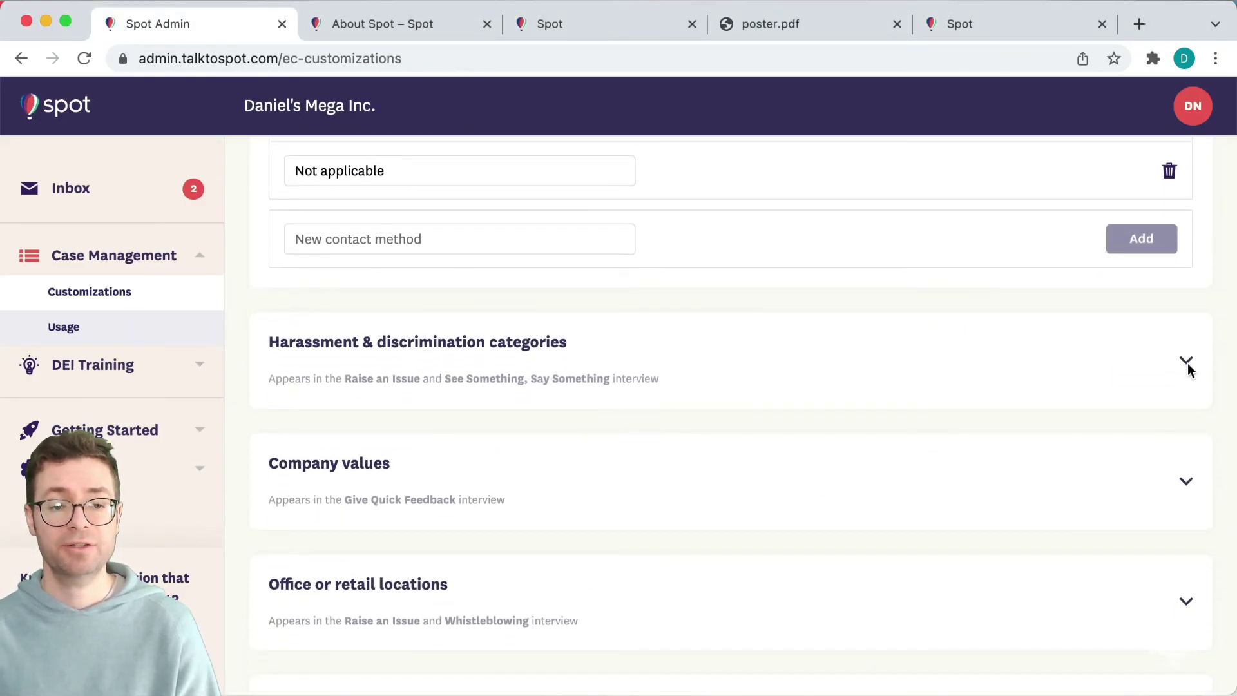
pyautogui.click(1186, 362)
pyautogui.scroll(-5, 826, 477)
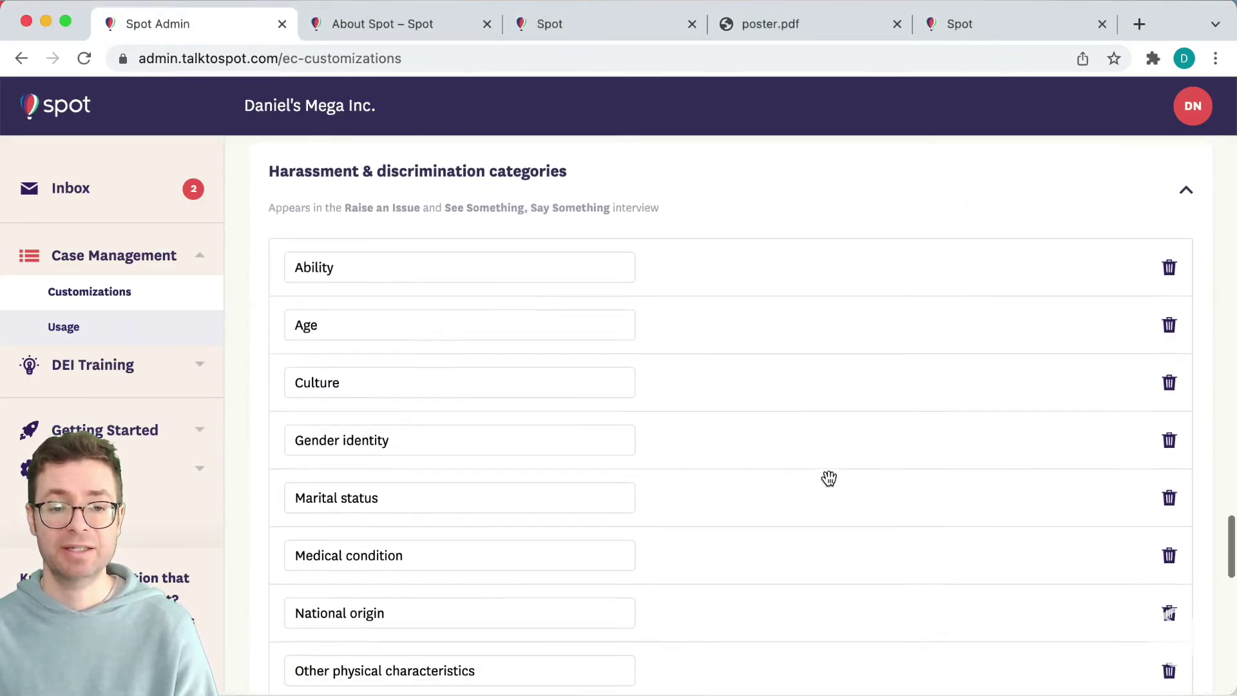
pyautogui.scroll(-8, 829, 478)
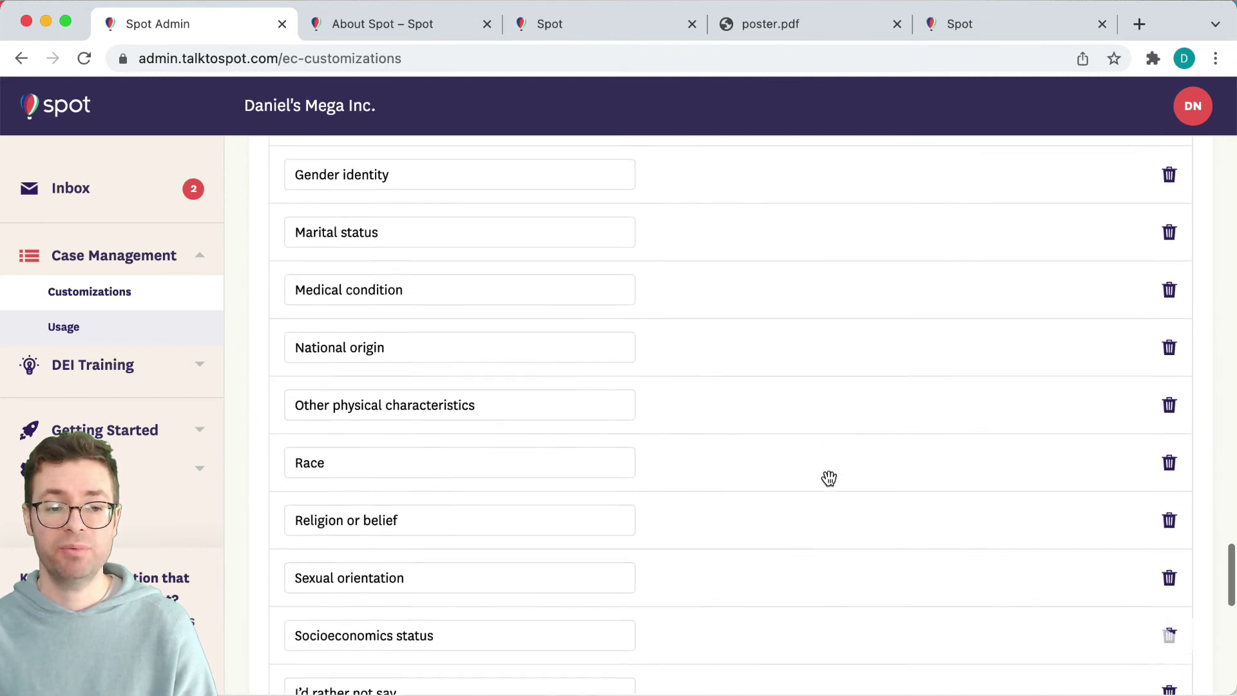
pyautogui.scroll(-5, 829, 477)
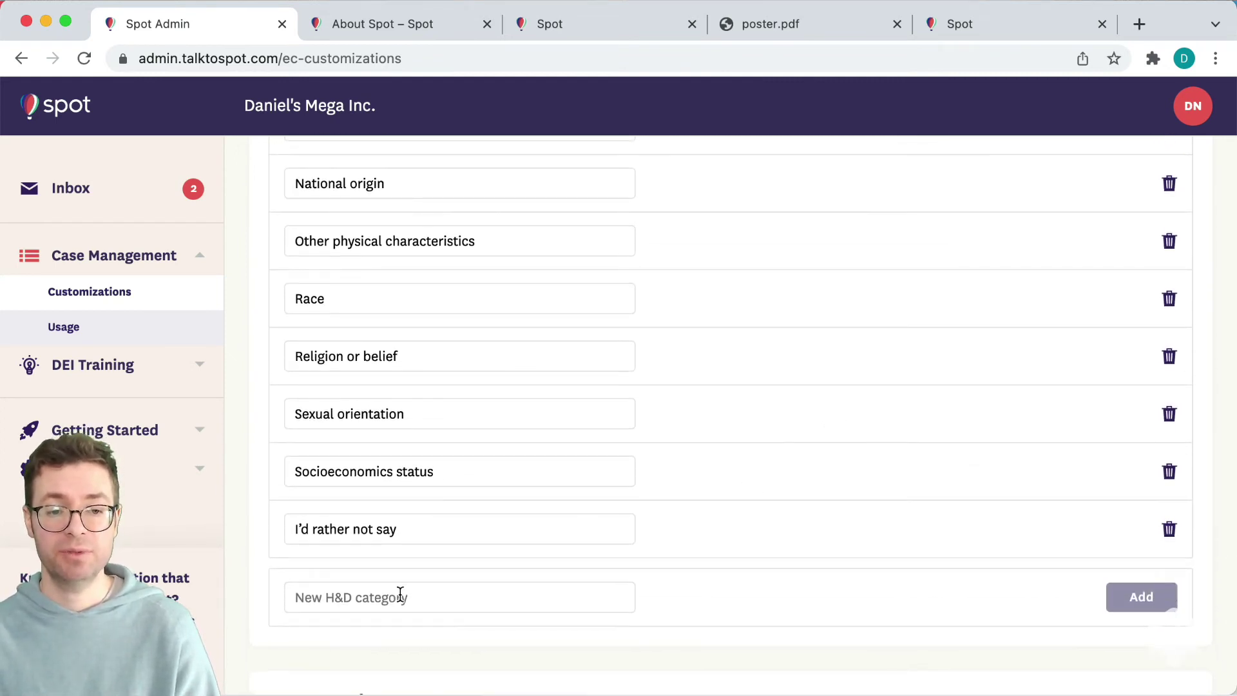
pyautogui.click(400, 593)
pyautogui.write('Appearance')
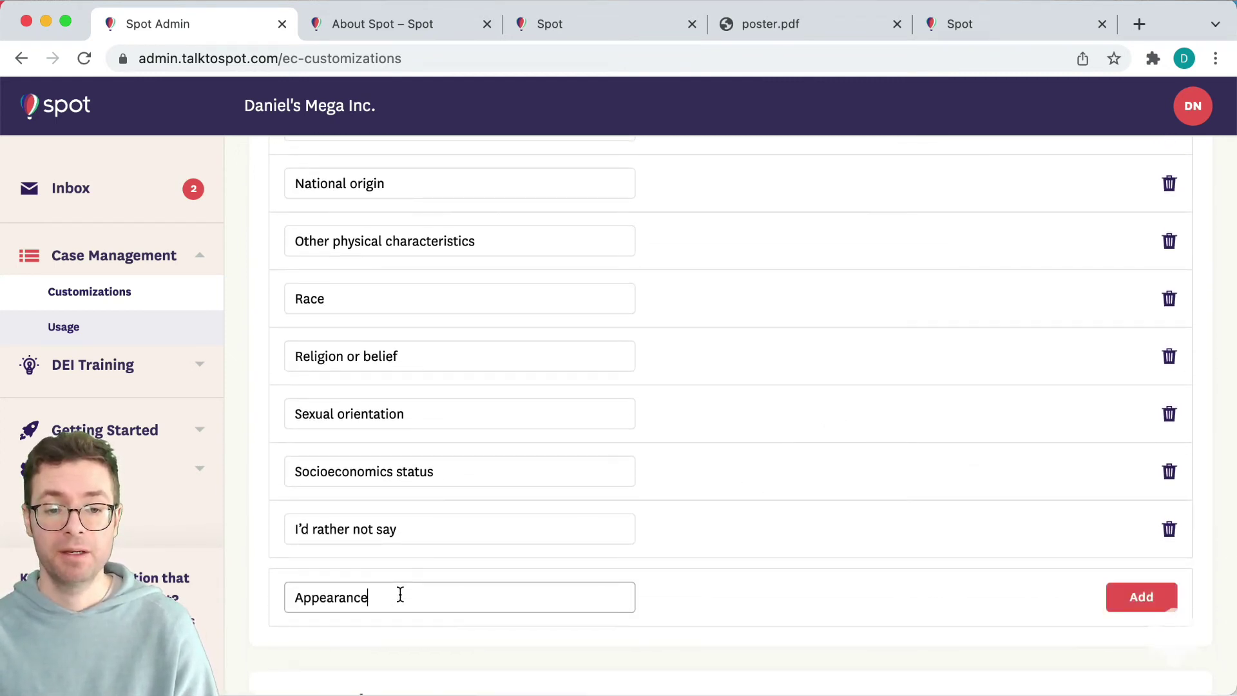
pyautogui.click(1132, 601)
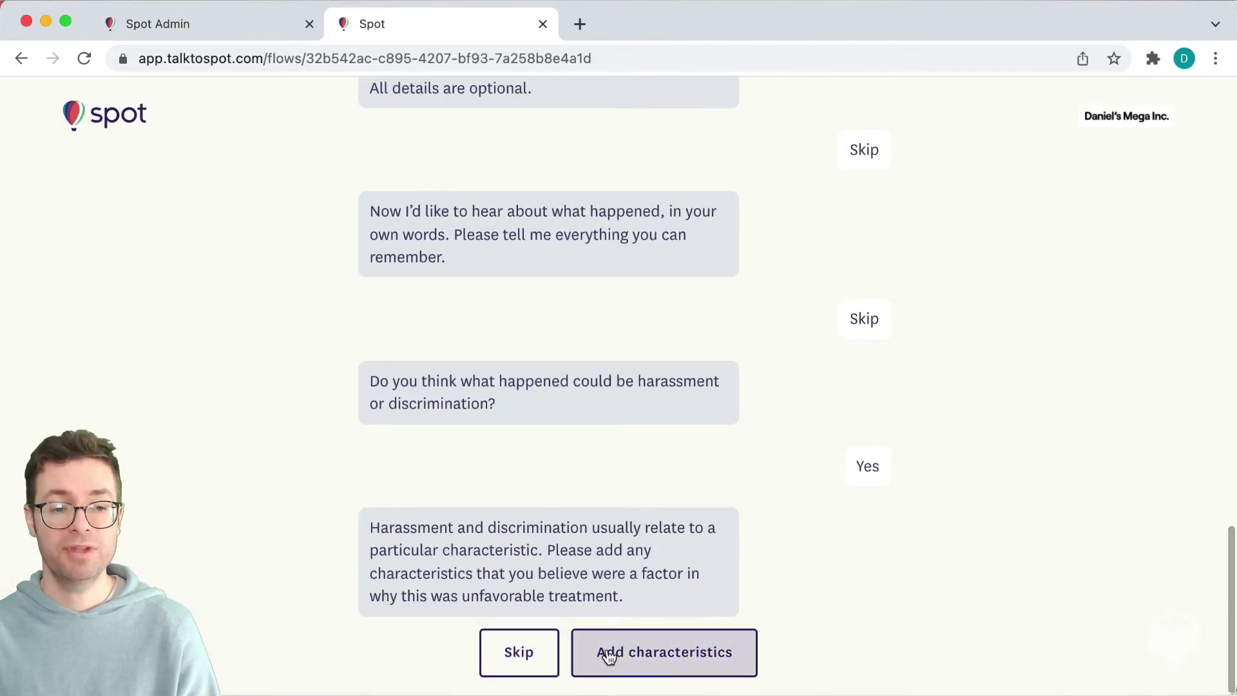
# In the employee interview, open the characteristics form for harassment or discrimination and choose "Appearance" as the characteristic.
pyautogui.click(608, 652)
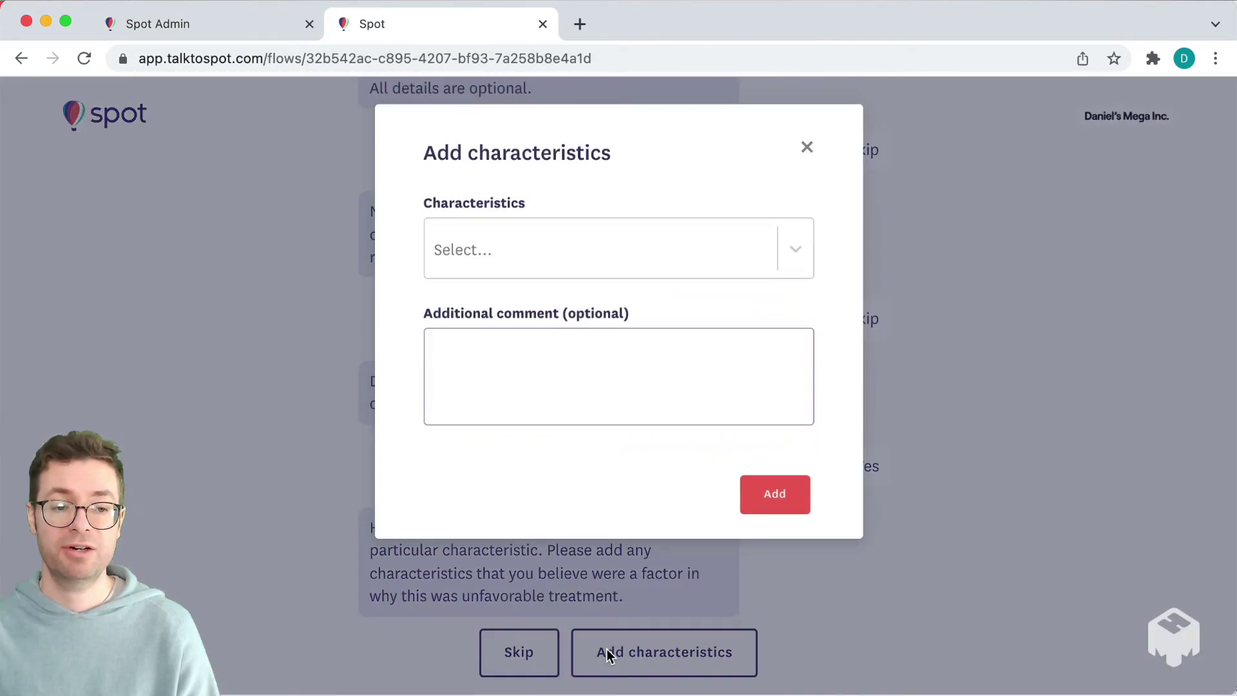
pyautogui.click(791, 237)
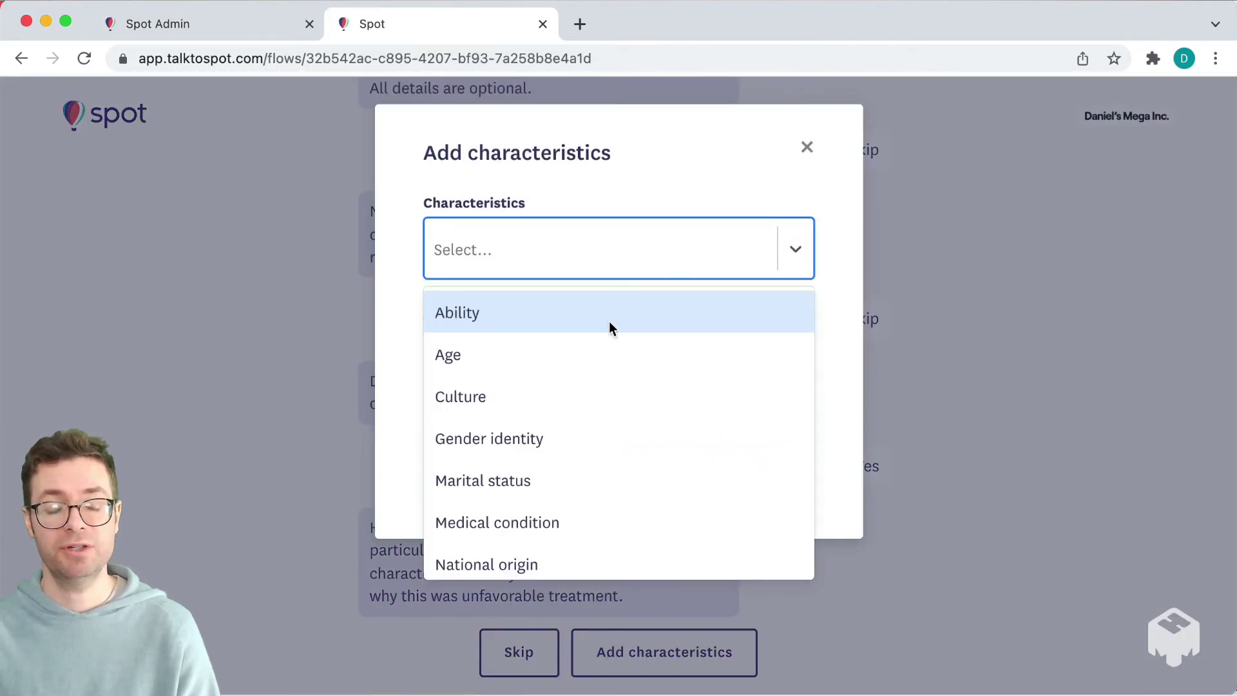
pyautogui.scroll(-5, 589, 392)
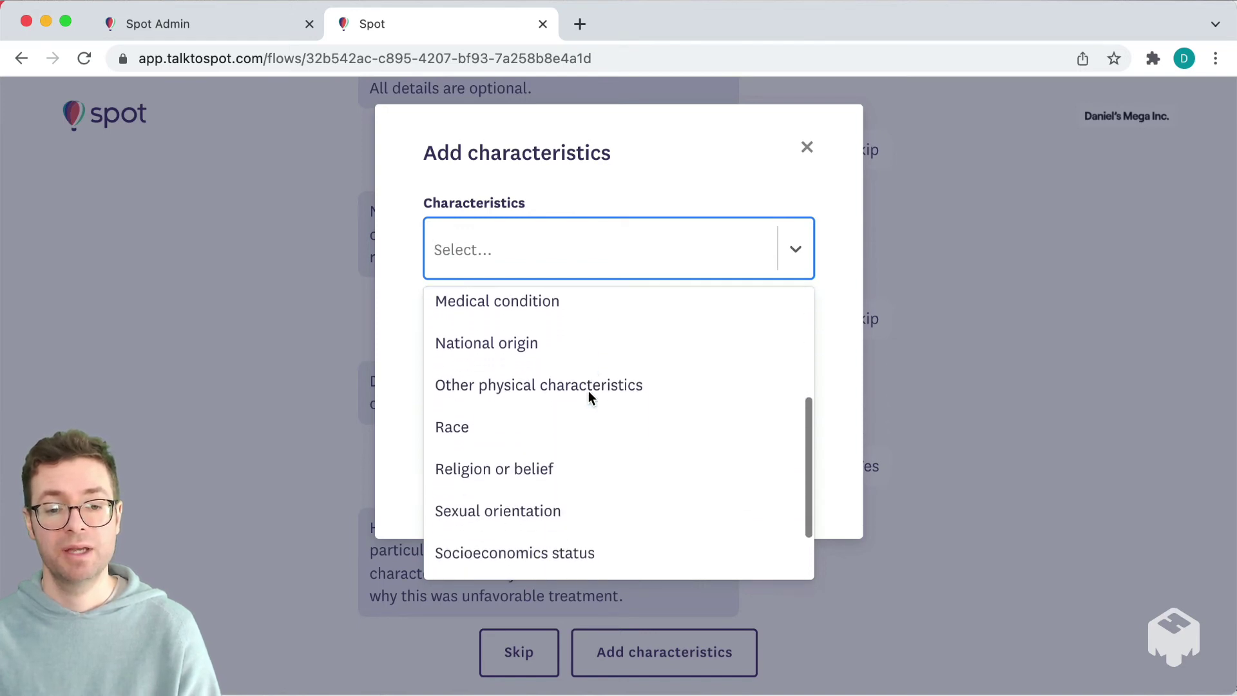
pyautogui.scroll(-2, 589, 390)
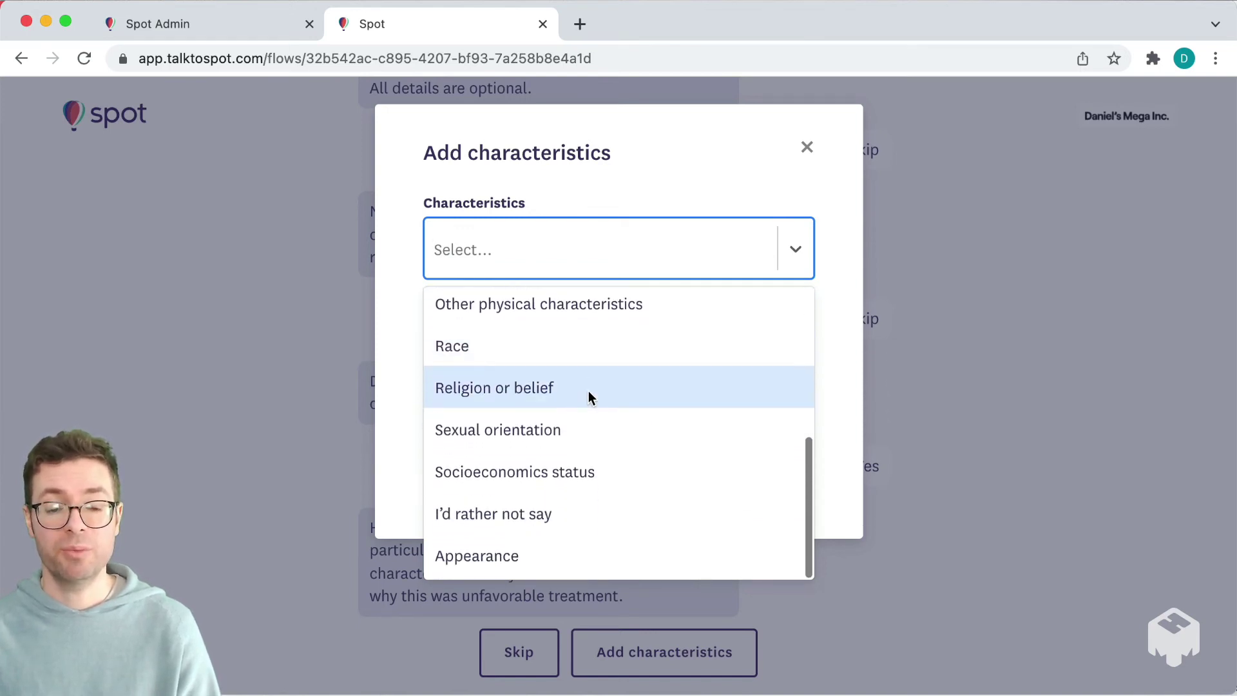
pyautogui.click(539, 543)
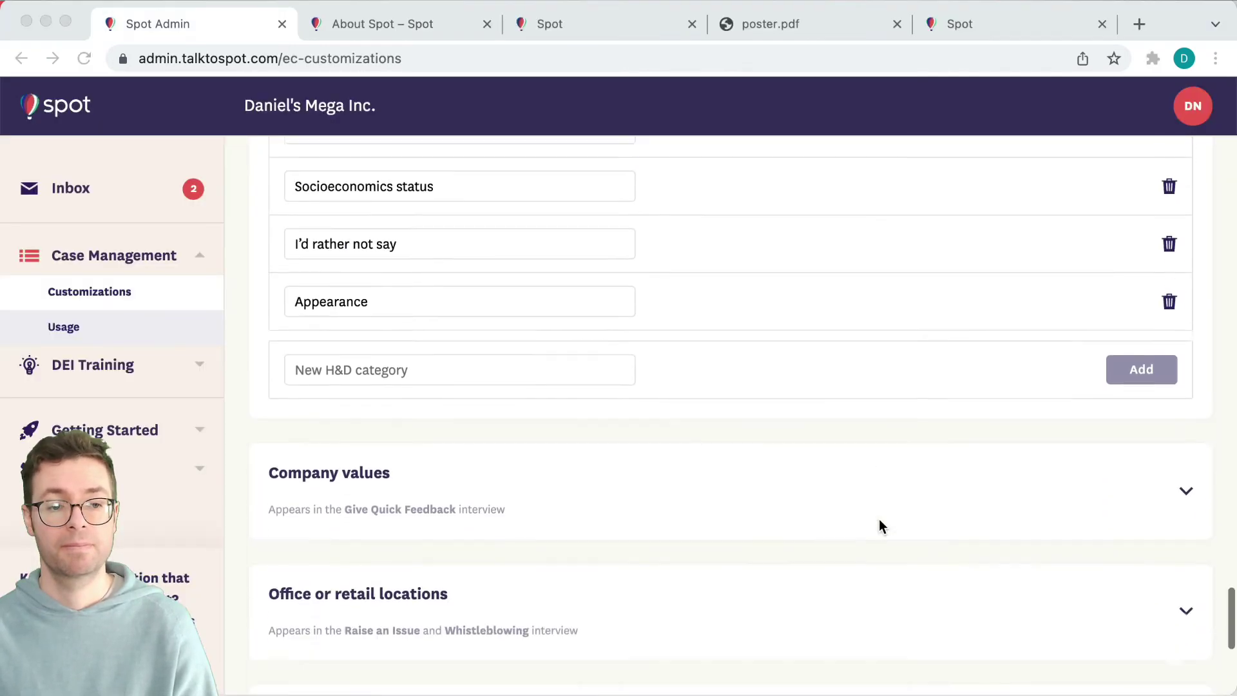
# In the admin customizations, expand the company values and add a value named "Attention to detail".
pyautogui.scroll(-3, 879, 519)
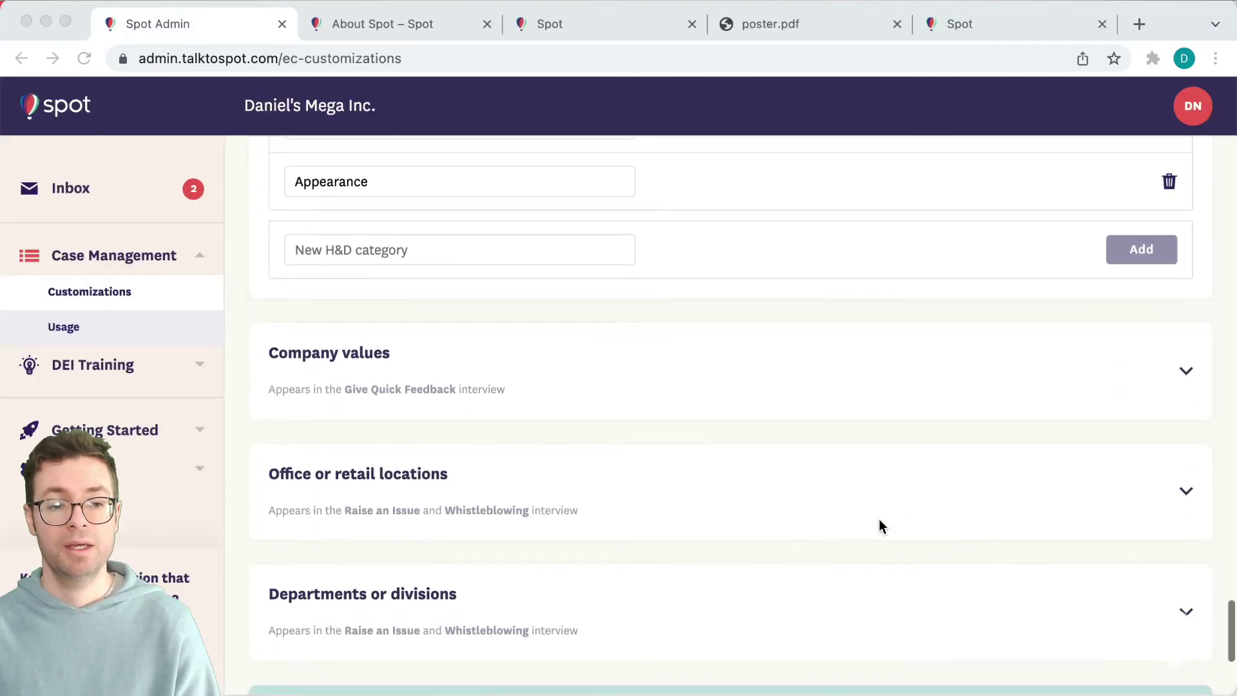
pyautogui.click(1186, 374)
pyautogui.click(517, 460)
pyautogui.write('Attention to d')
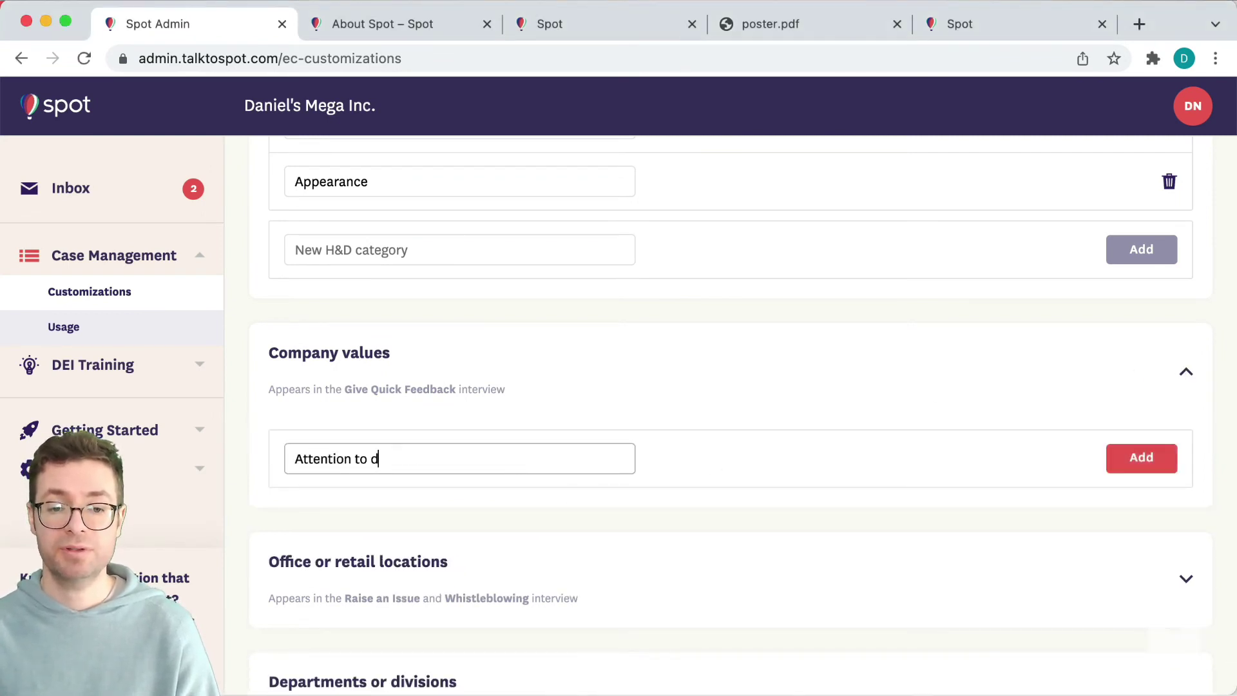
pyautogui.write('etail')
pyautogui.click(1120, 457)
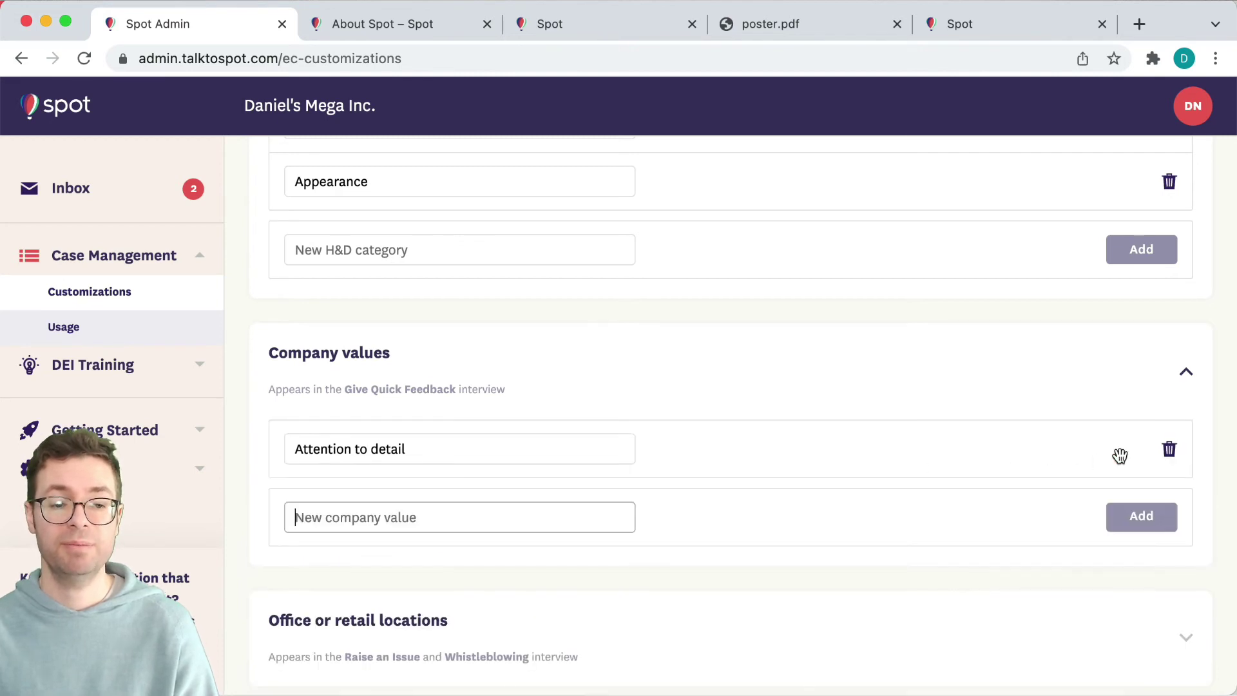
# Add two more company values named "Rigerous optimism" and "Think before you leap".
pyautogui.write('Rei')
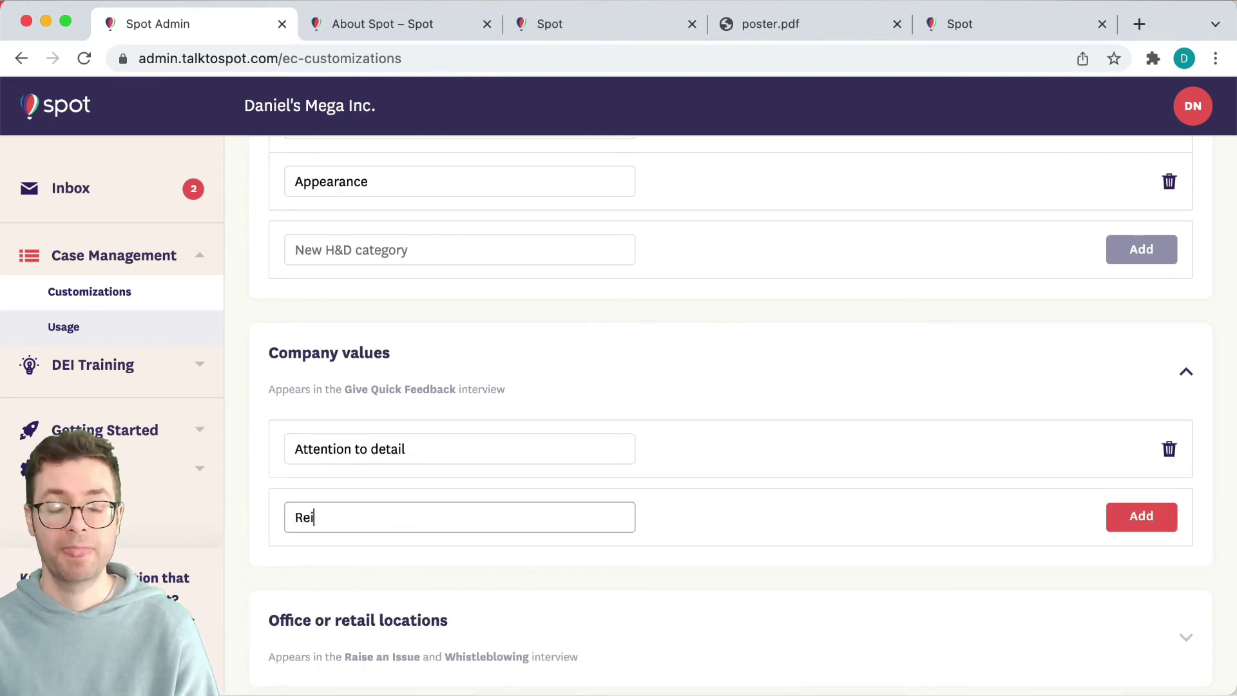
pyautogui.write('gerous optimism')
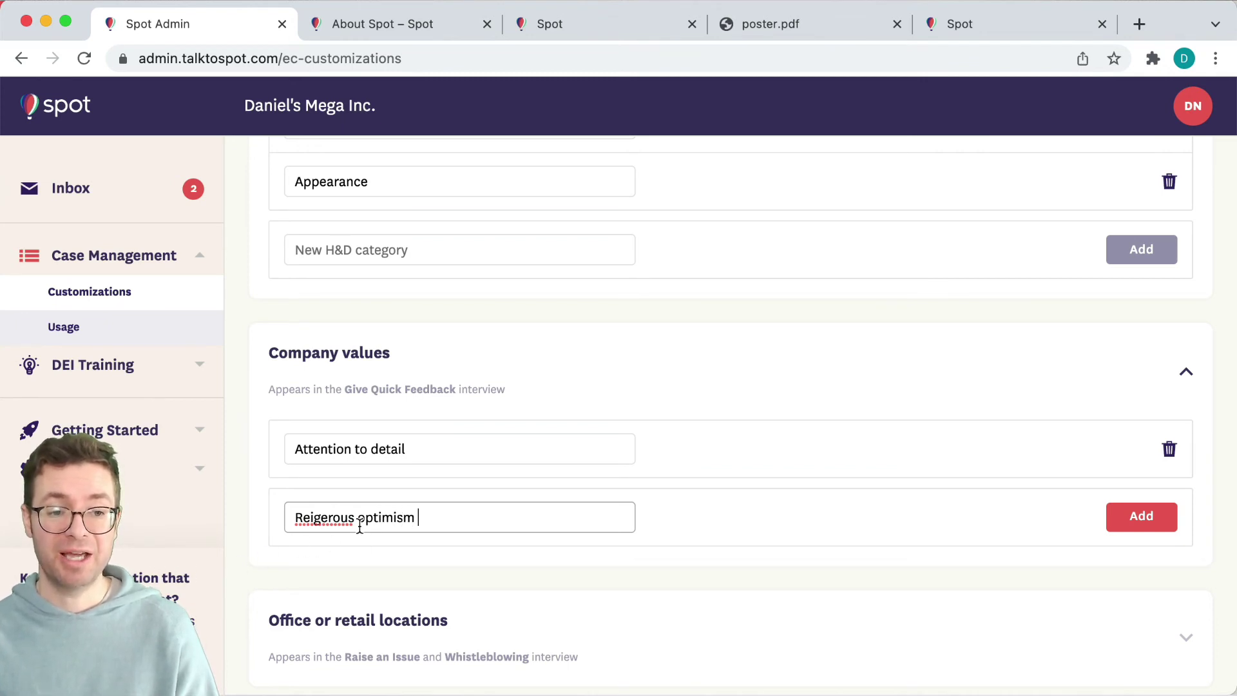
pyautogui.click(312, 517)
pyautogui.press('BackSpace')
pyautogui.click(1162, 519)
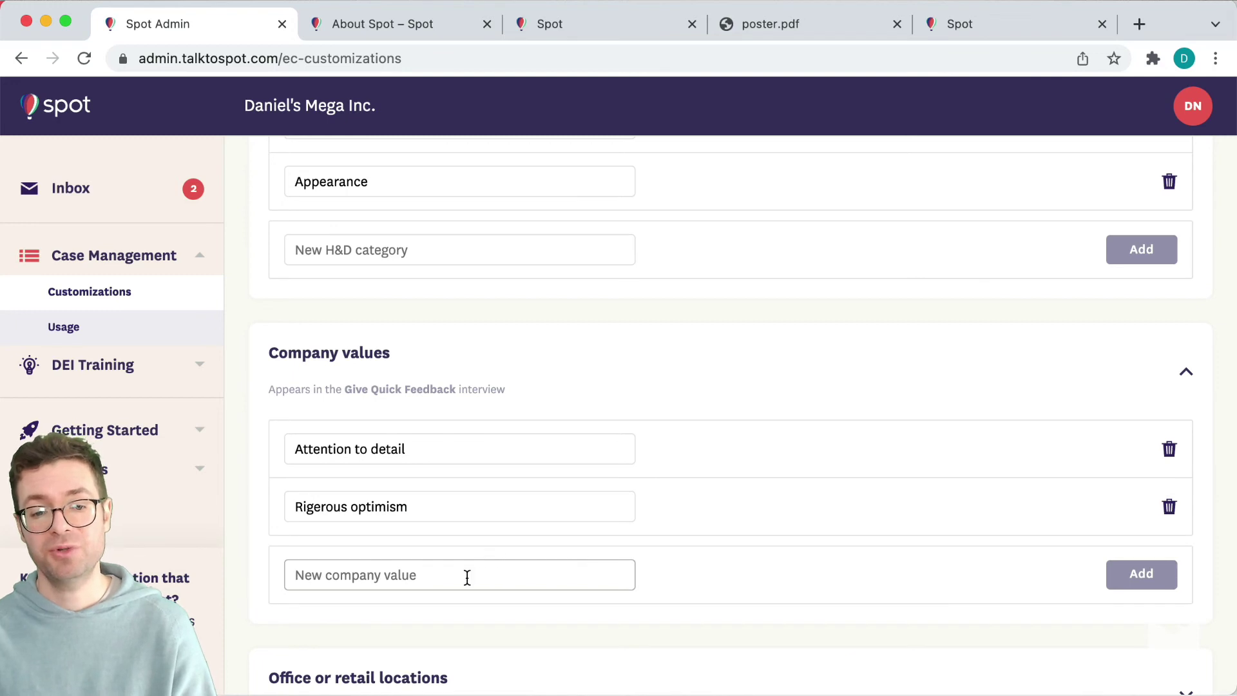
pyautogui.write('Think befor')
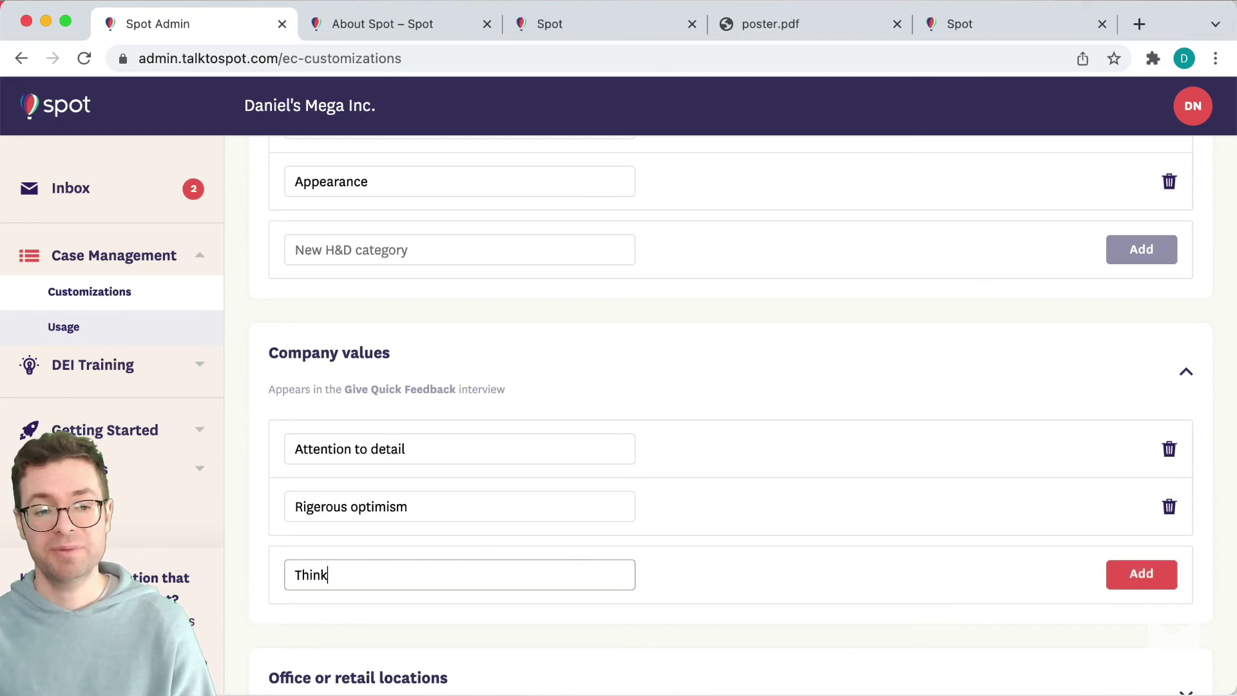
pyautogui.write('e you')
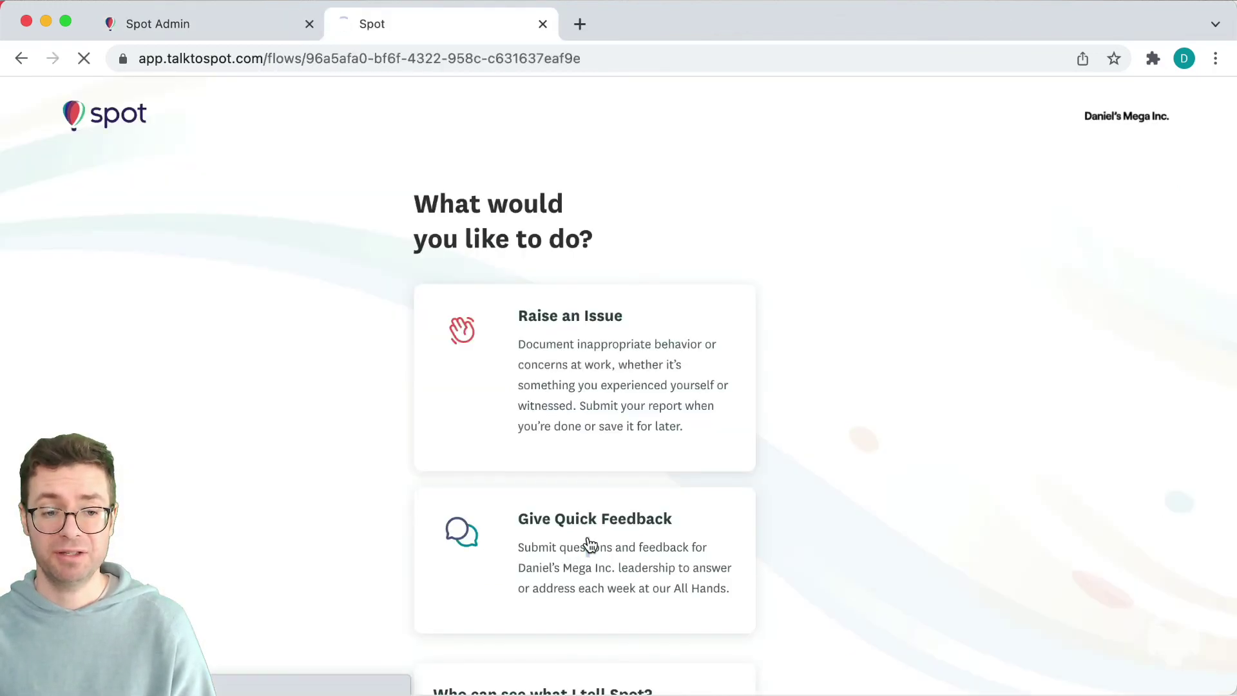
# In the employee view, start the Give Quick Feedback interview and choose "Think before you leap" as the relevant company value.
pyautogui.click(588, 544)
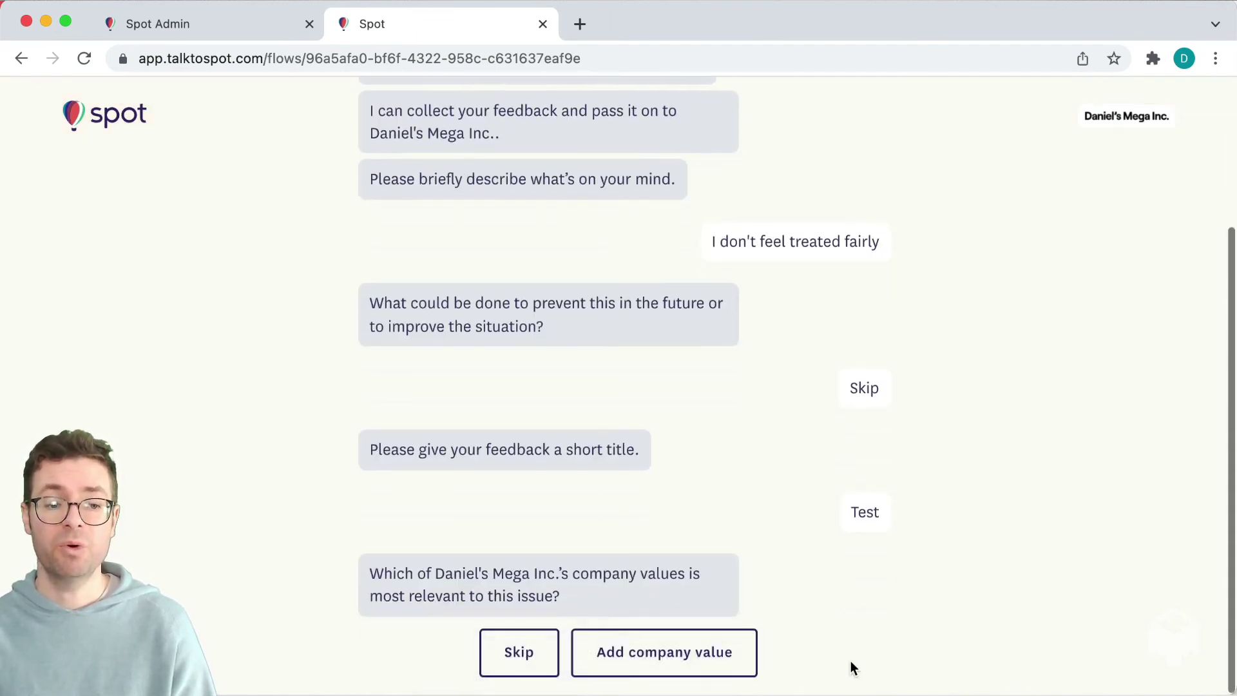
pyautogui.click(705, 656)
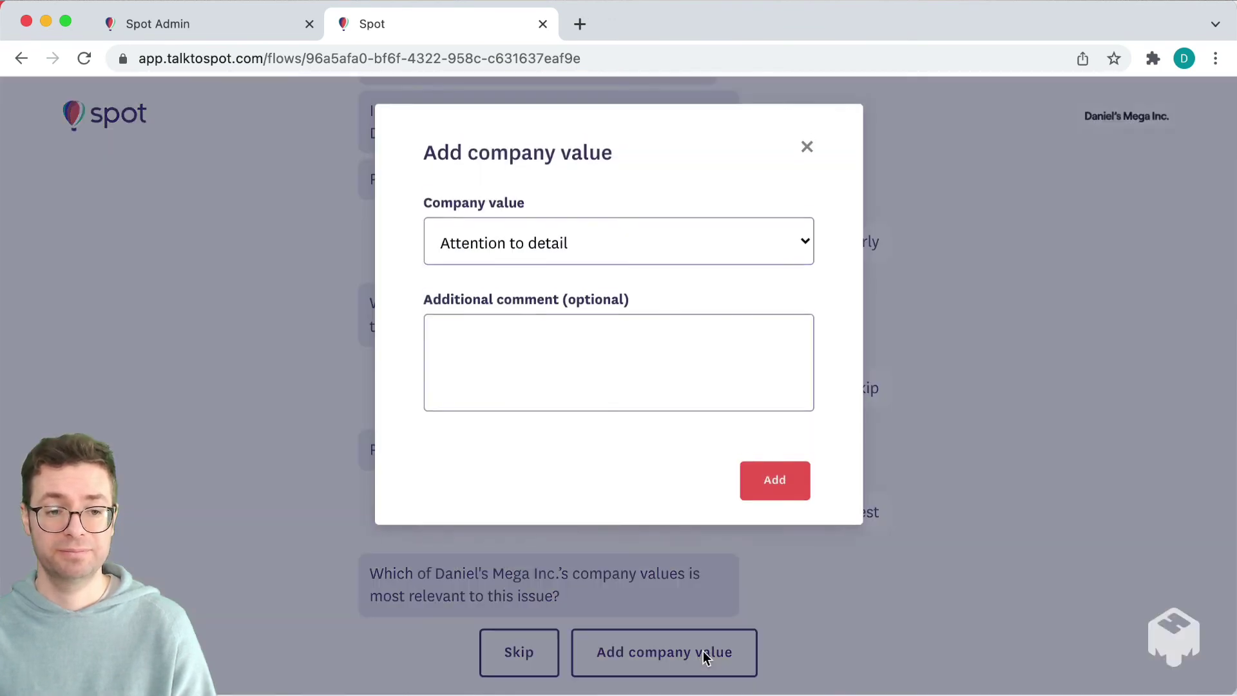
pyautogui.click(547, 255)
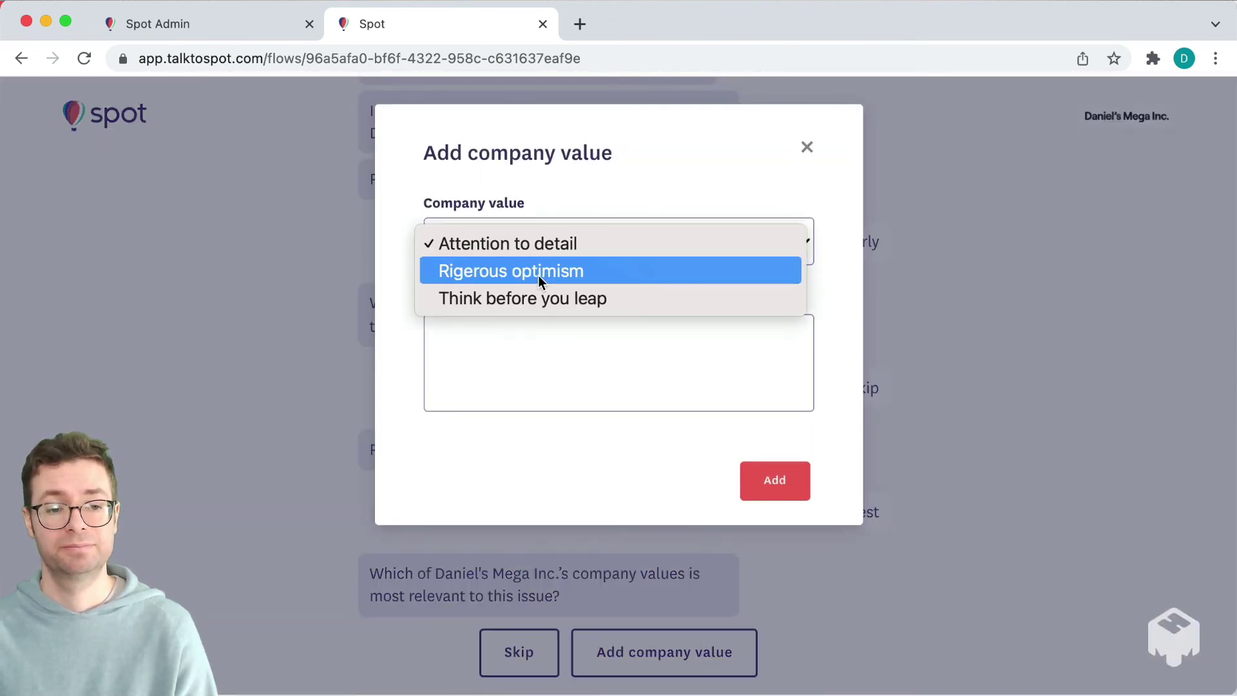
pyautogui.click(563, 309)
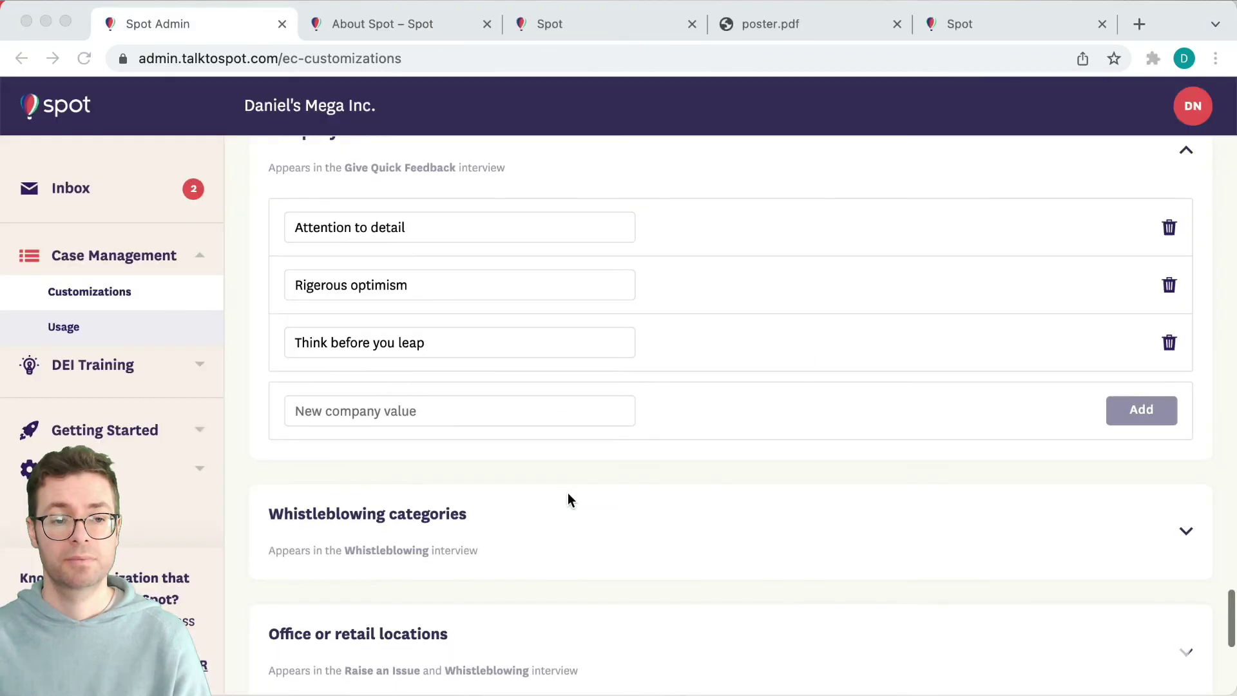
# Back in the admin customizations, expand the whistleblowing categories and review the full list of categories.
pyautogui.scroll(-2, 451, 451)
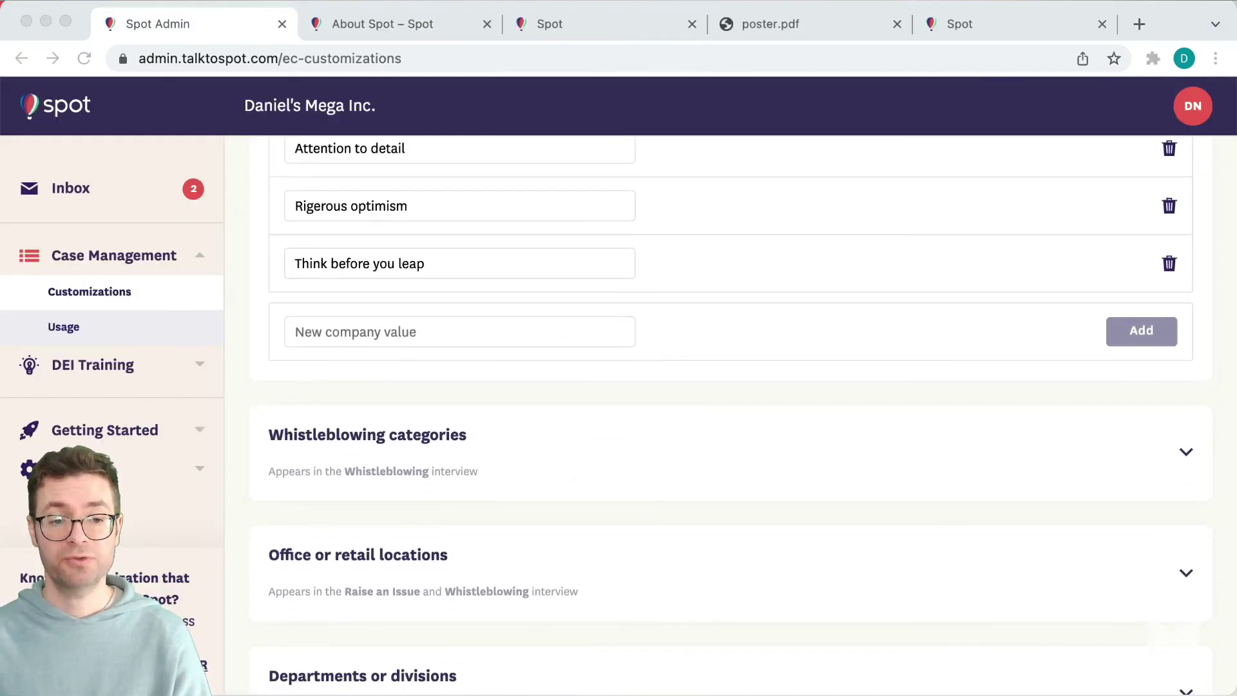
pyautogui.click(1193, 457)
pyautogui.click(1186, 451)
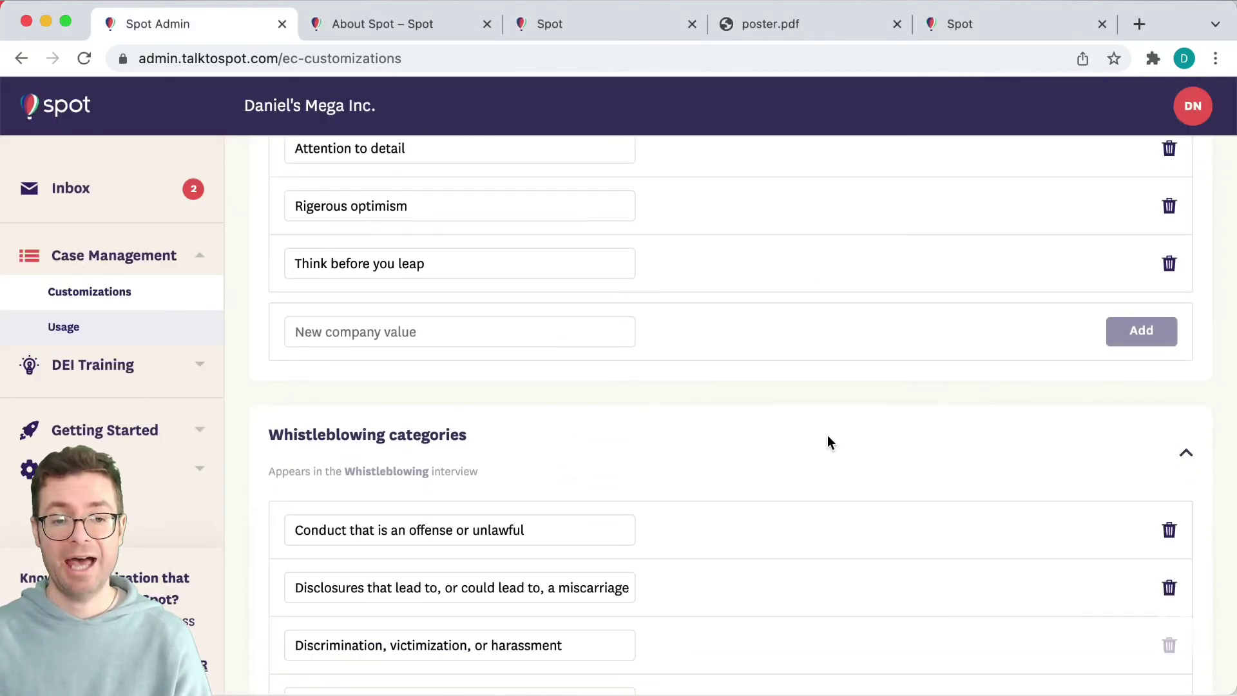
pyautogui.scroll(-2, 773, 464)
pyautogui.scroll(-5, 757, 475)
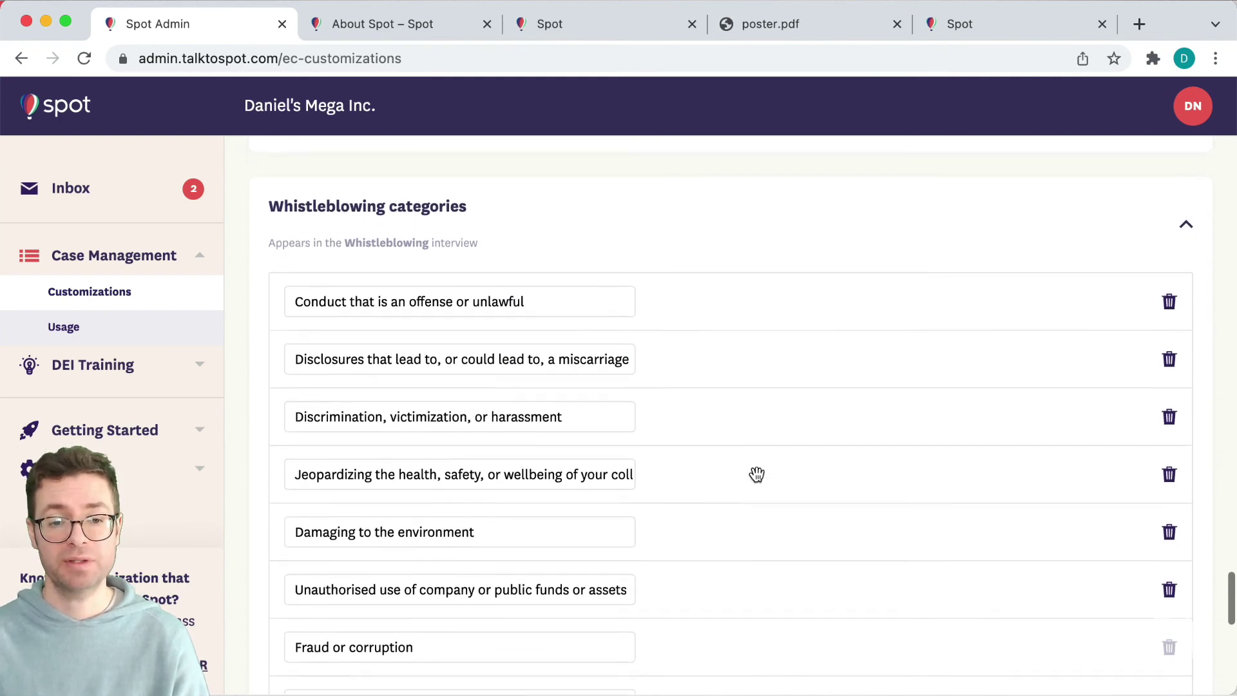
pyautogui.scroll(-3, 757, 475)
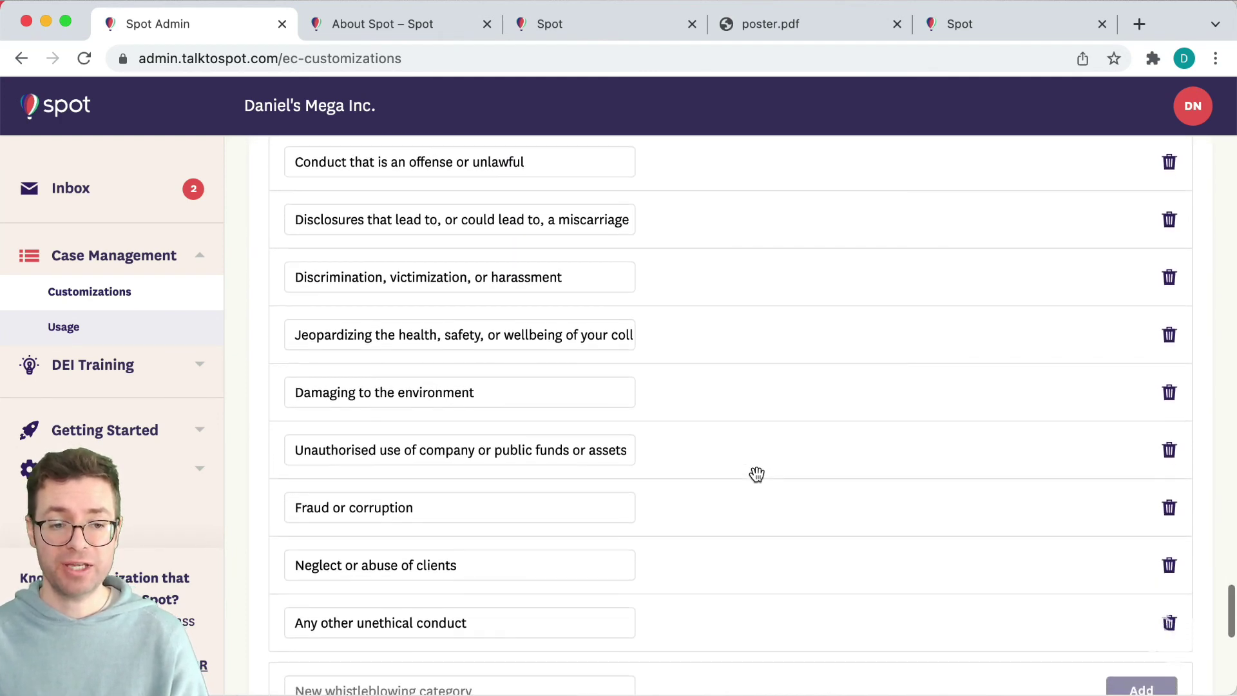
pyautogui.scroll(2, 757, 475)
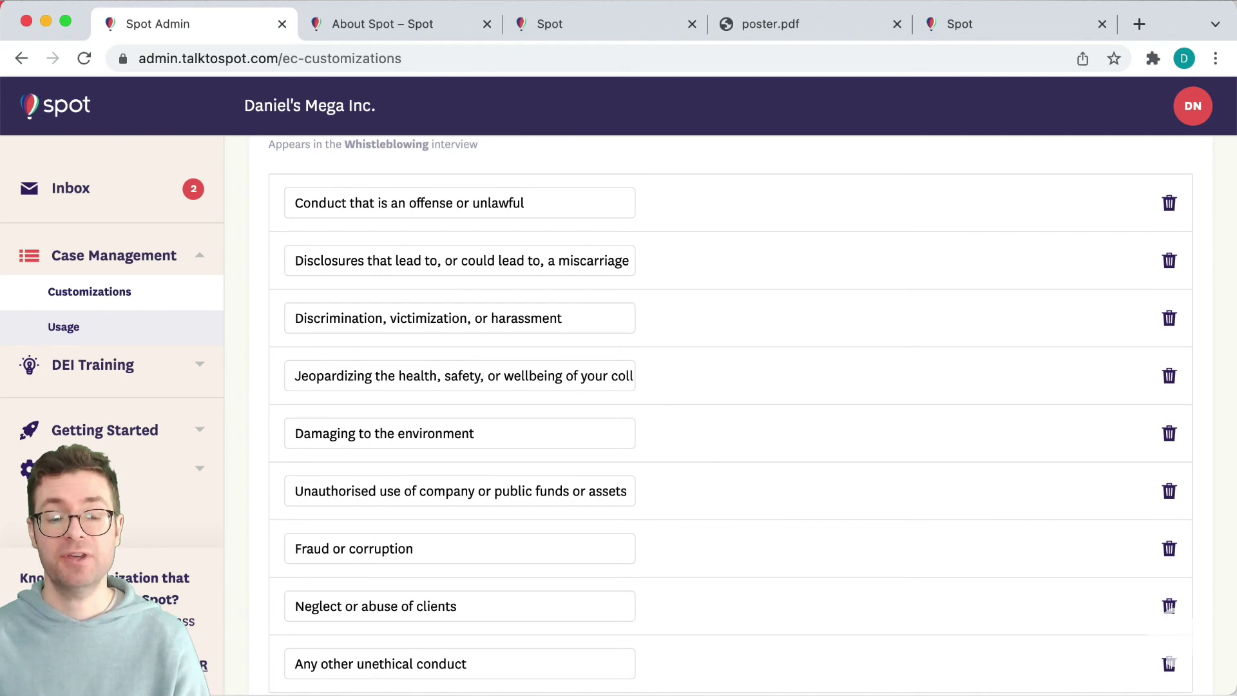
# Expand the office or retail locations and the departments or divisions sections, and save the customization changes.
pyautogui.scroll(-10, 1181, 268)
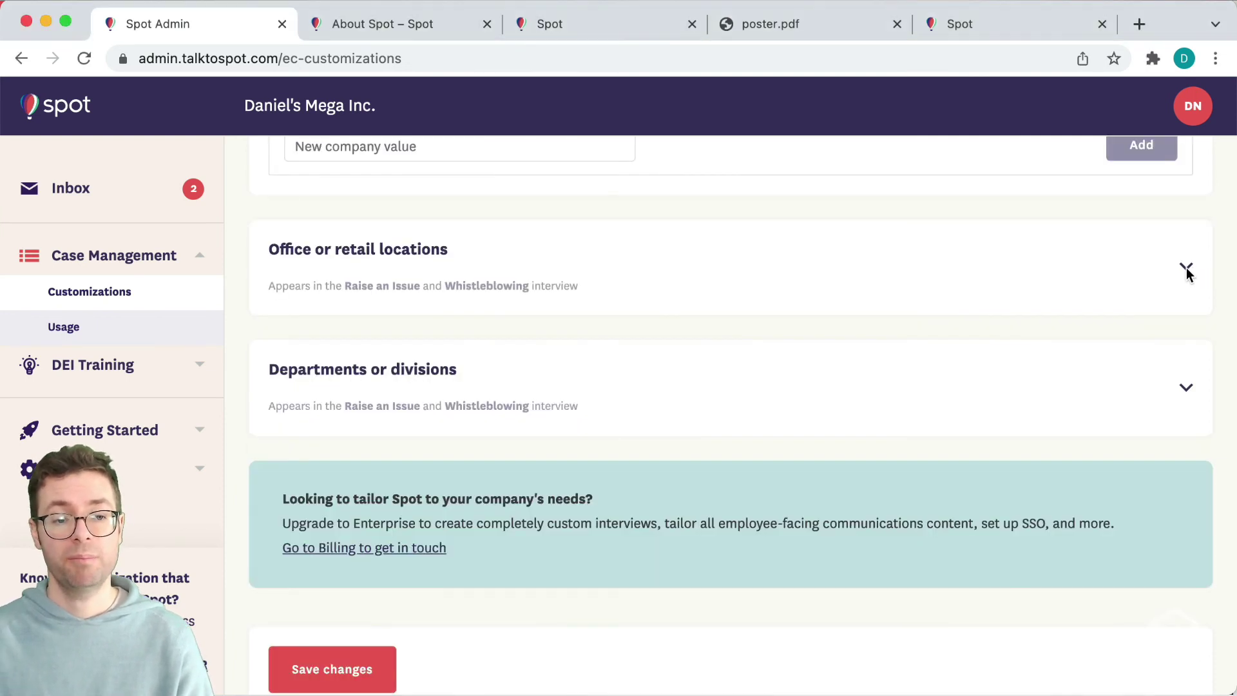
pyautogui.click(1184, 269)
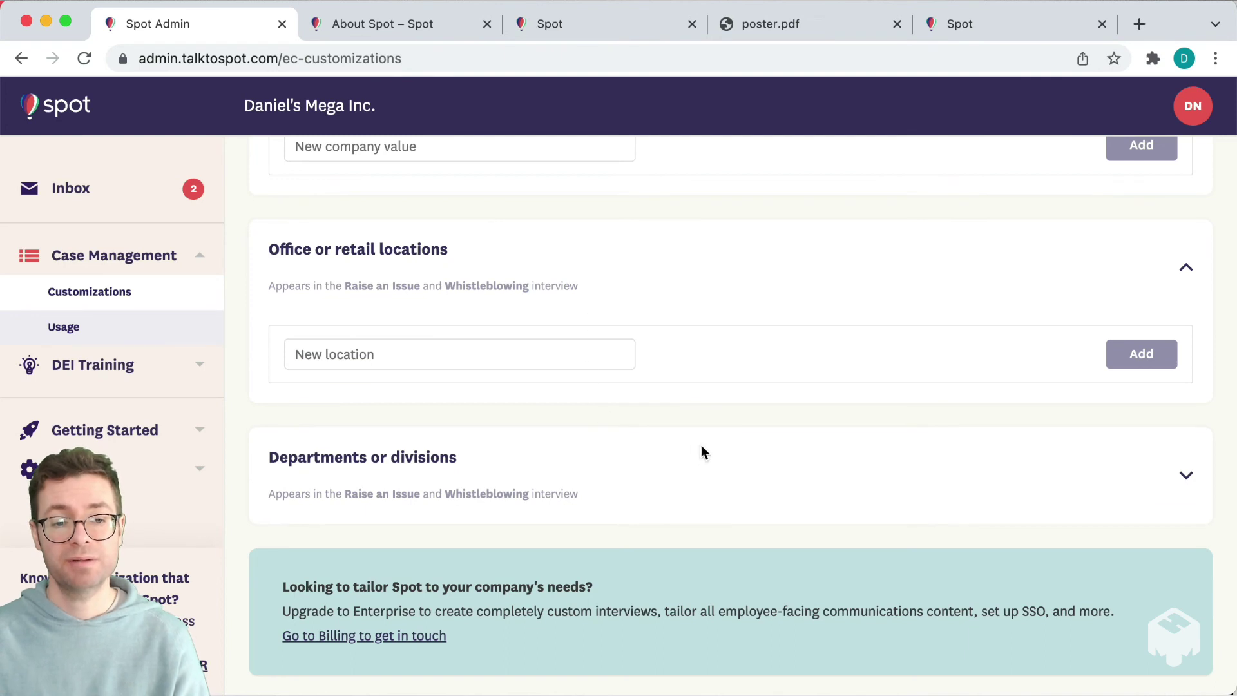
pyautogui.click(1184, 476)
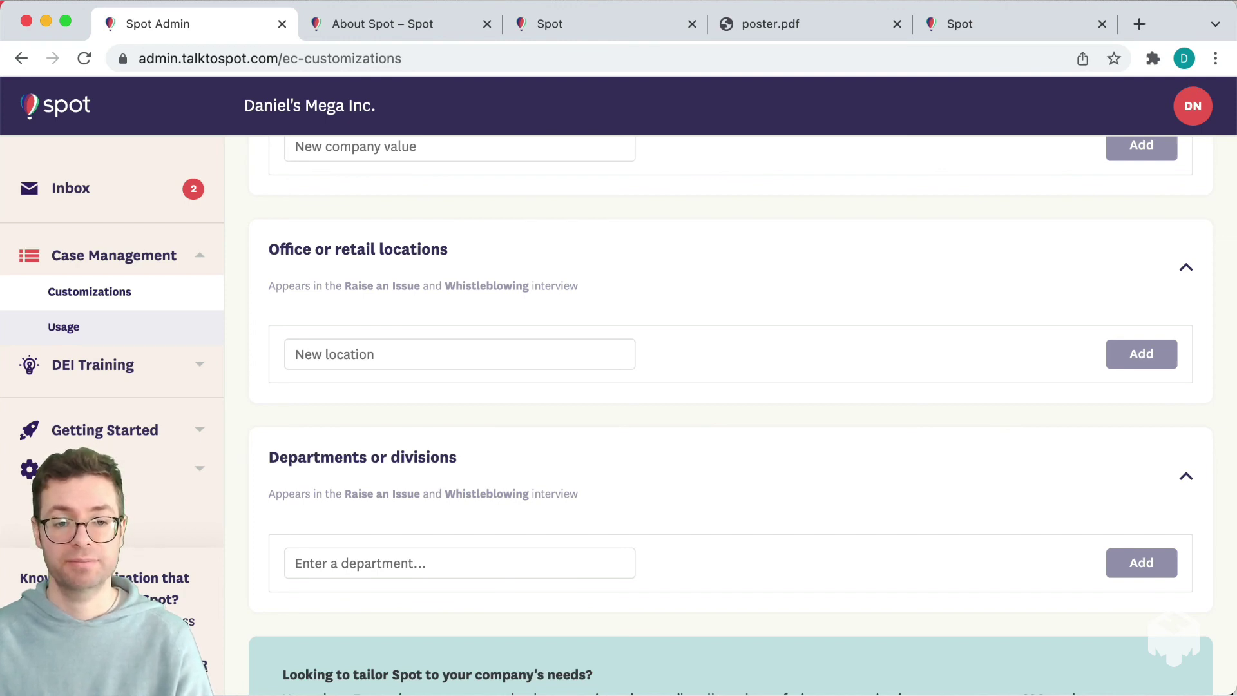
pyautogui.scroll(-4, 740, 484)
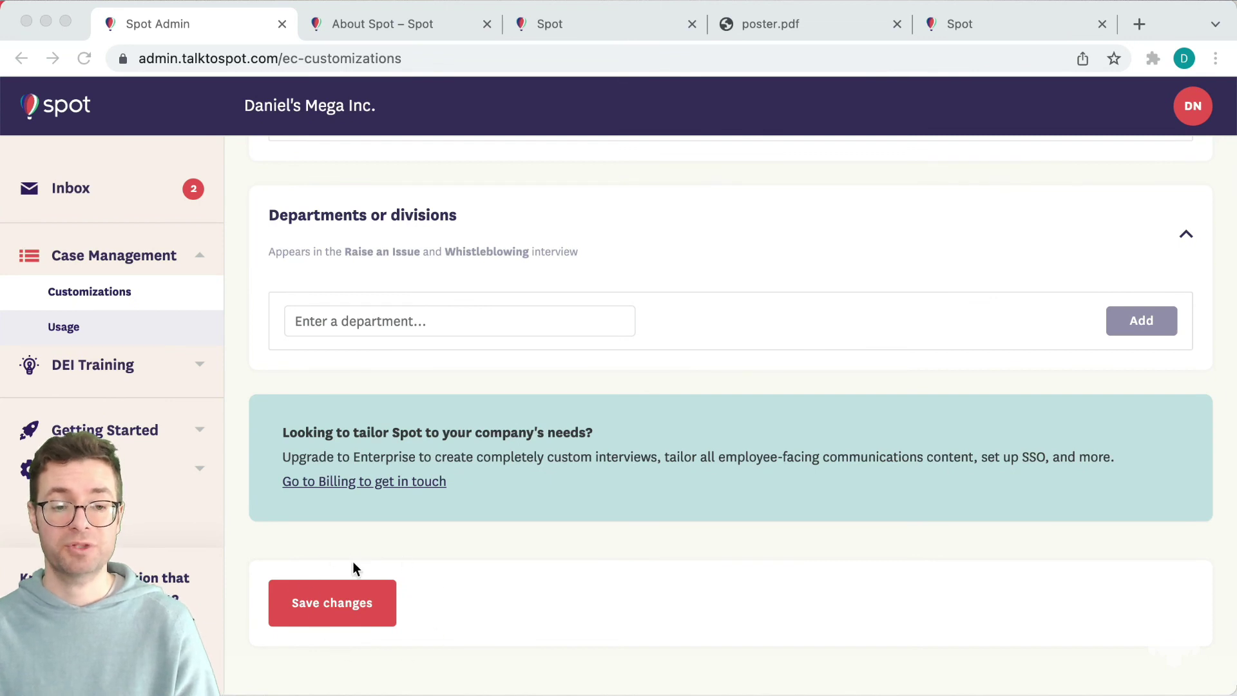
pyautogui.click(320, 606)
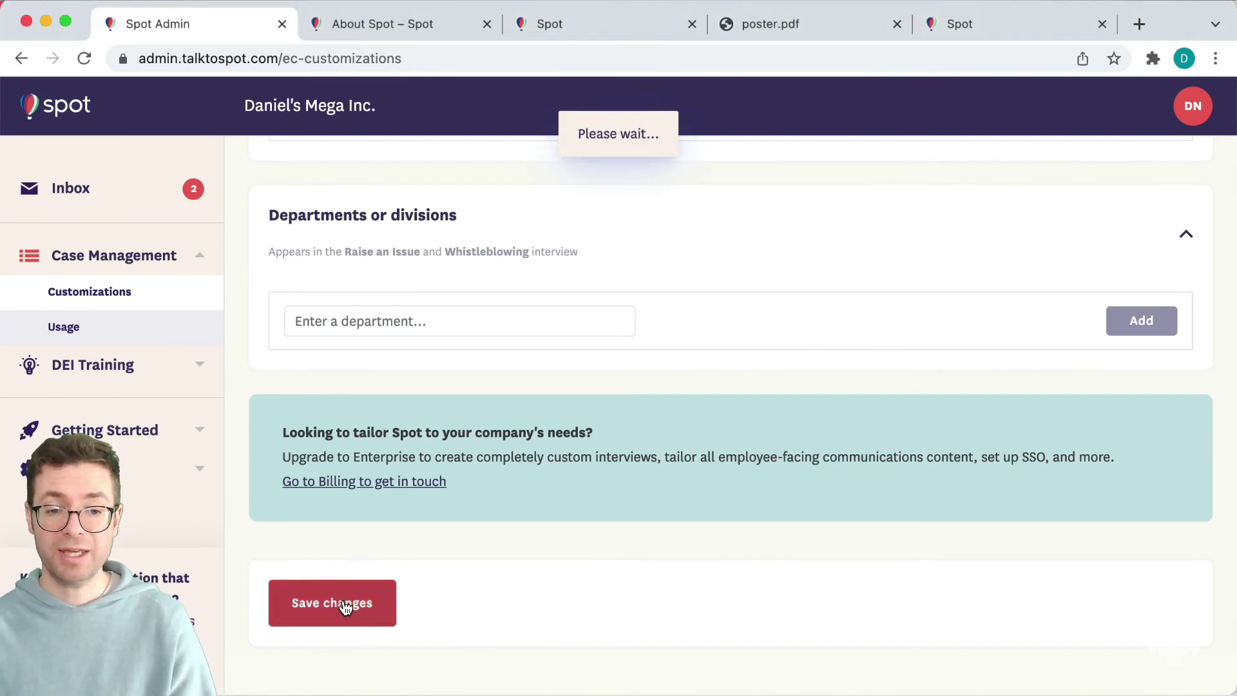